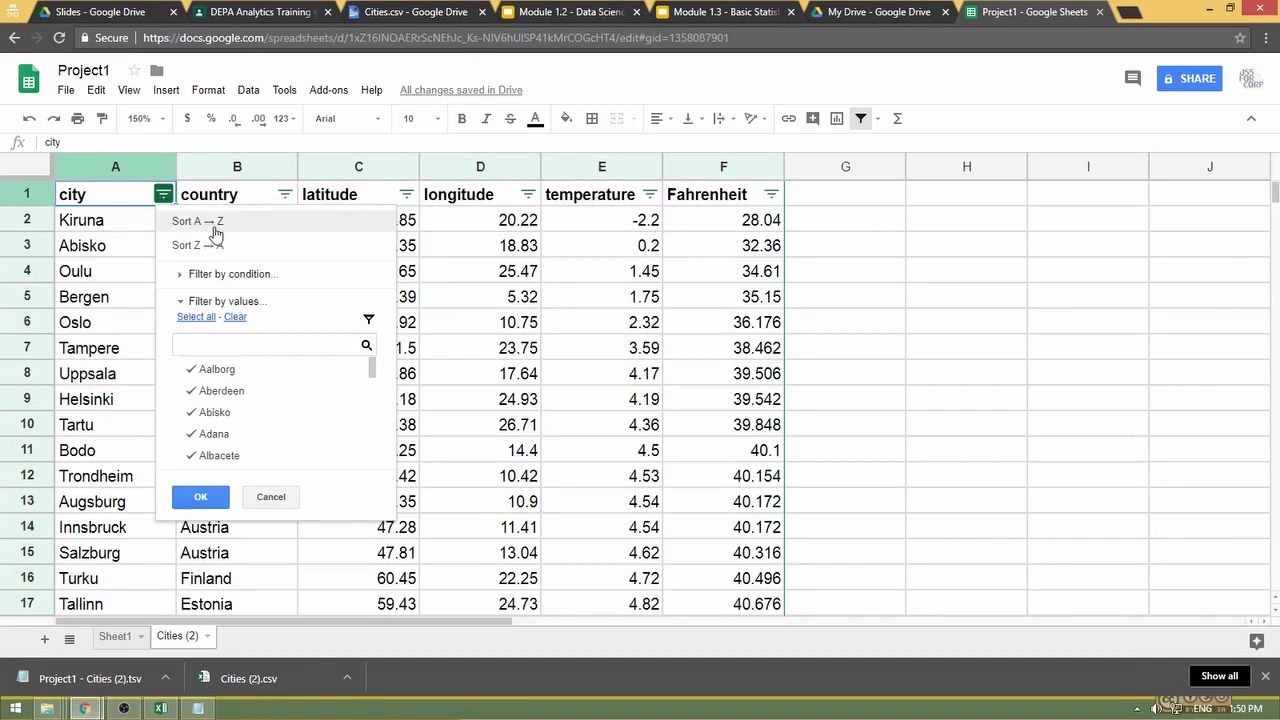
Step: Sort the table by city from A to Z, followed by temperature from Z to A
{"action": "left_click", "coordinate": [199, 221]}
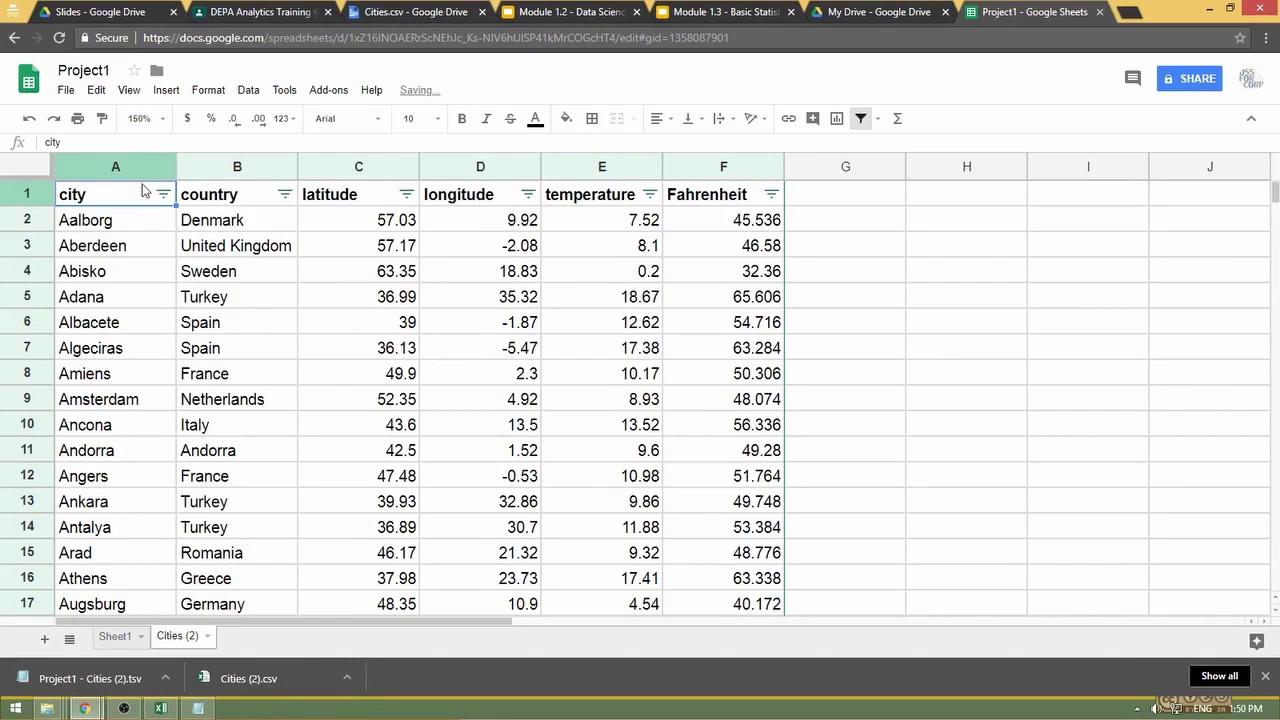
{"action": "left_click", "coordinate": [649, 195]}
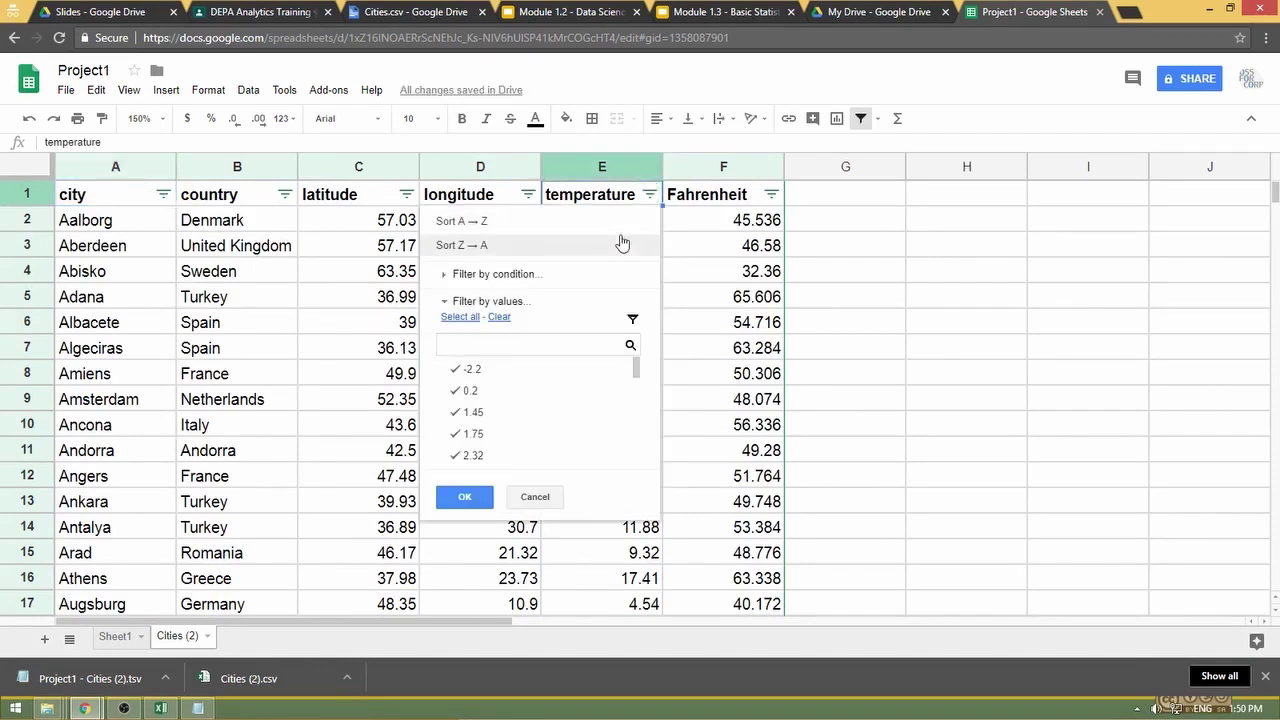
{"action": "left_click", "coordinate": [621, 243]}
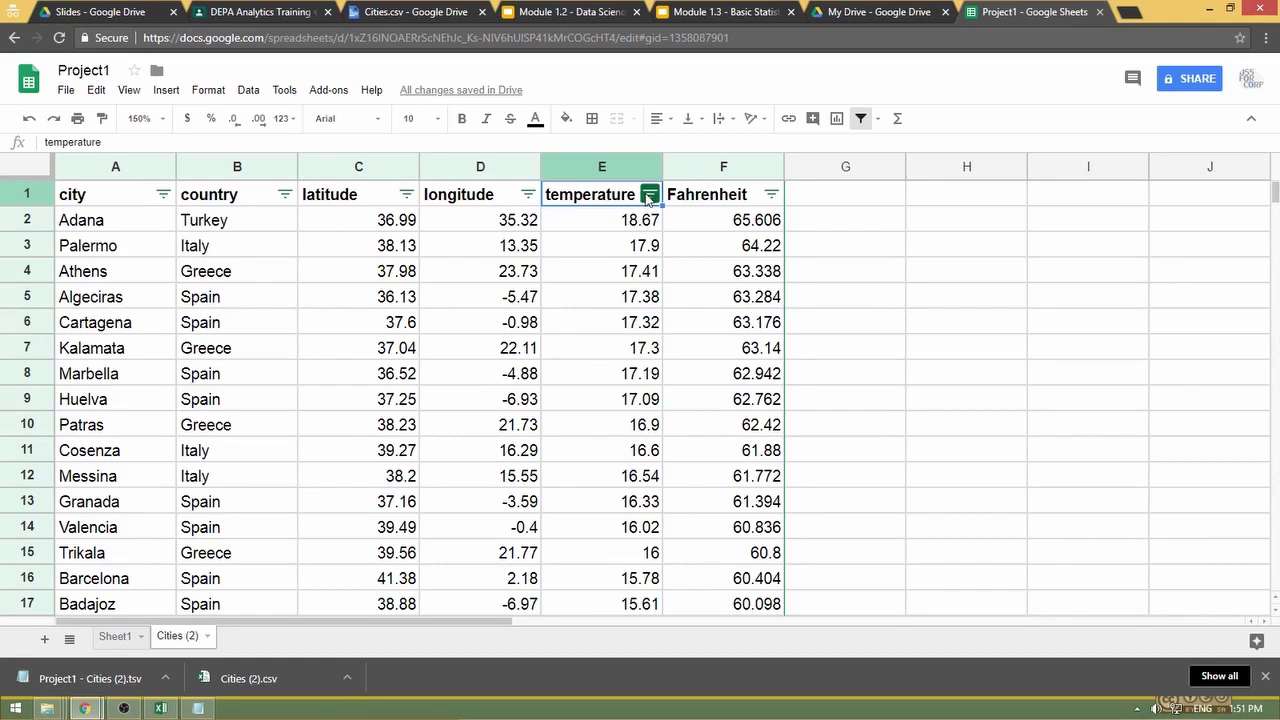
Step: Filter the temperature column by condition to values greater than 15 and check the filtered rows
{"action": "left_click", "coordinate": [649, 195]}
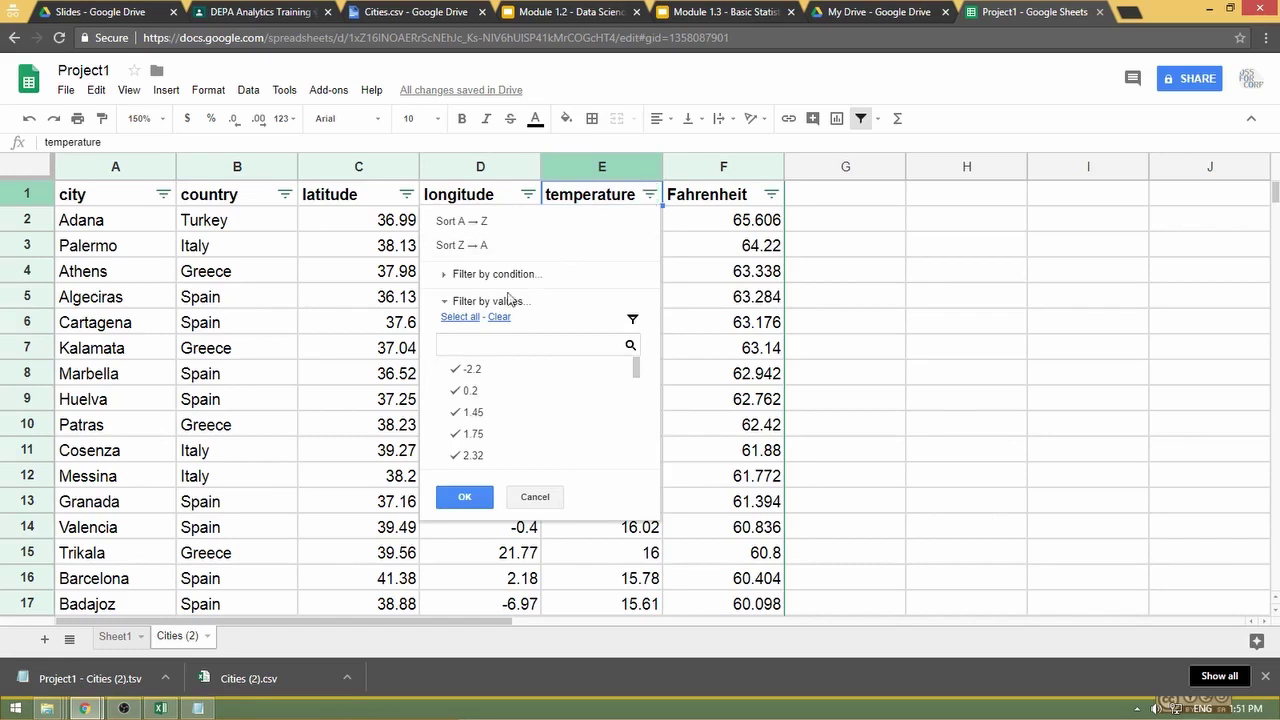
{"action": "left_click", "coordinate": [443, 276]}
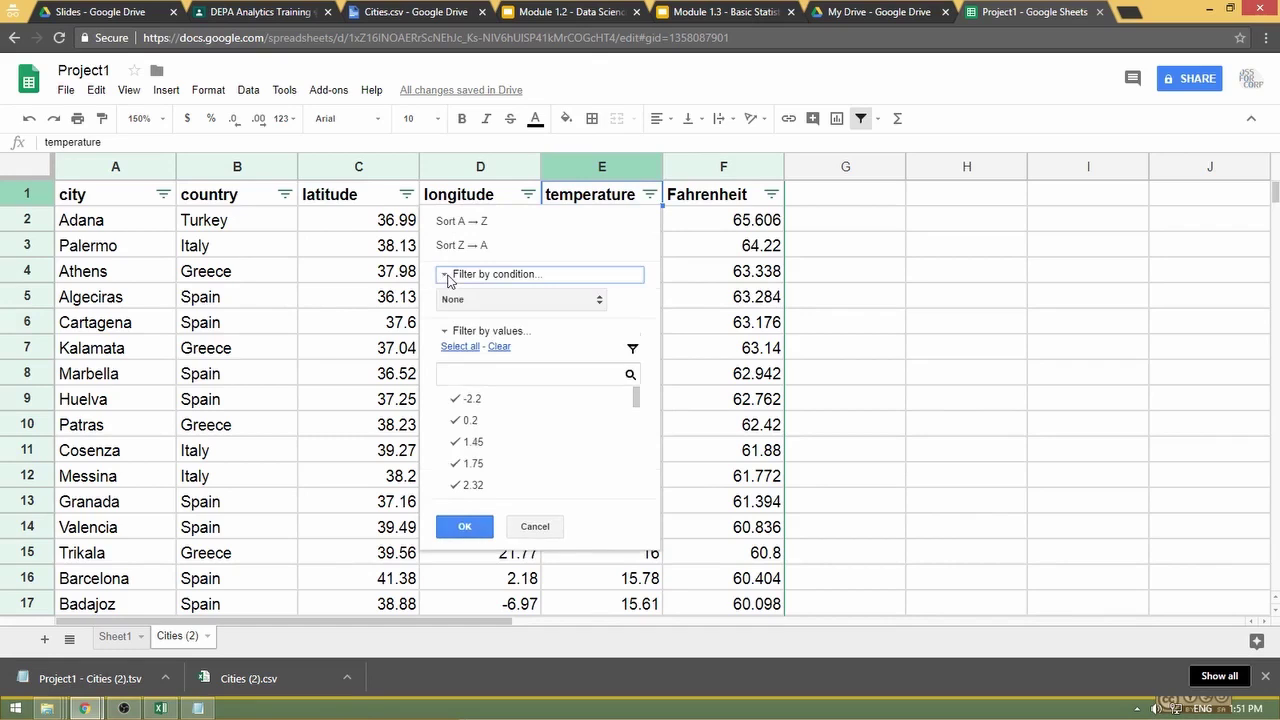
{"action": "left_click", "coordinate": [598, 301]}
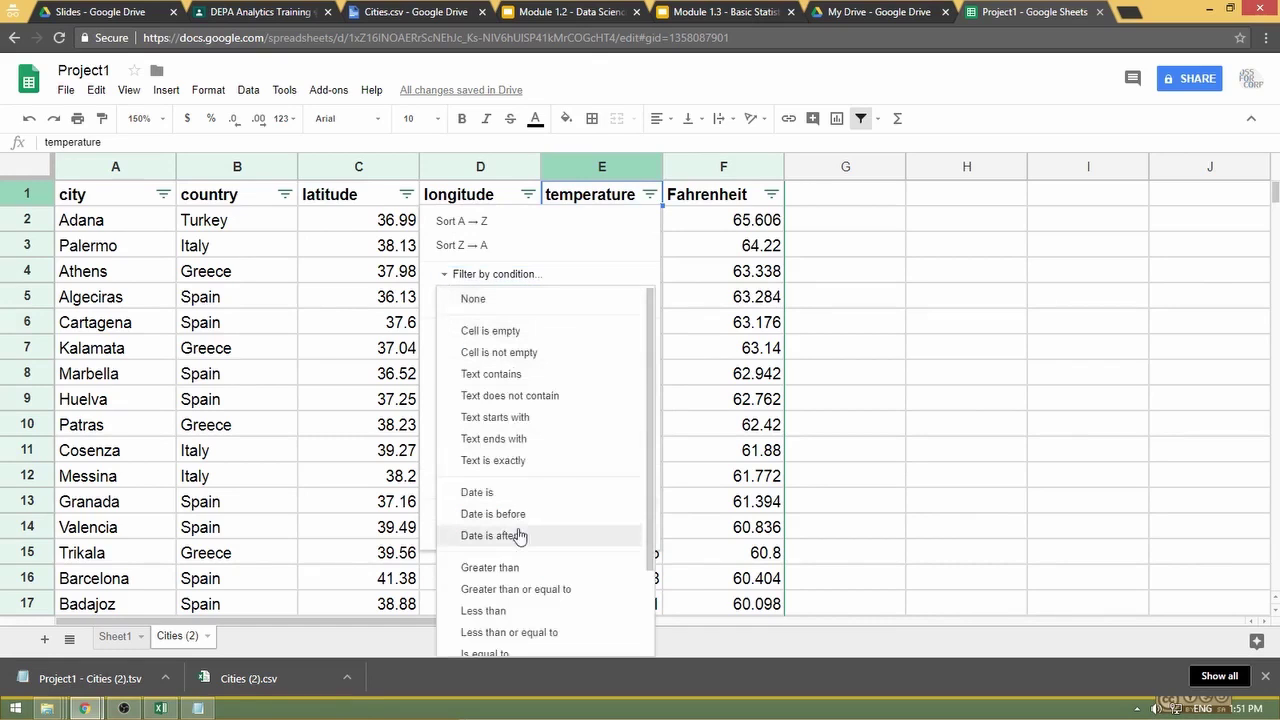
{"action": "left_click", "coordinate": [514, 568]}
{"action": "left_click", "coordinate": [550, 331]}
{"action": "type", "text": "15"}
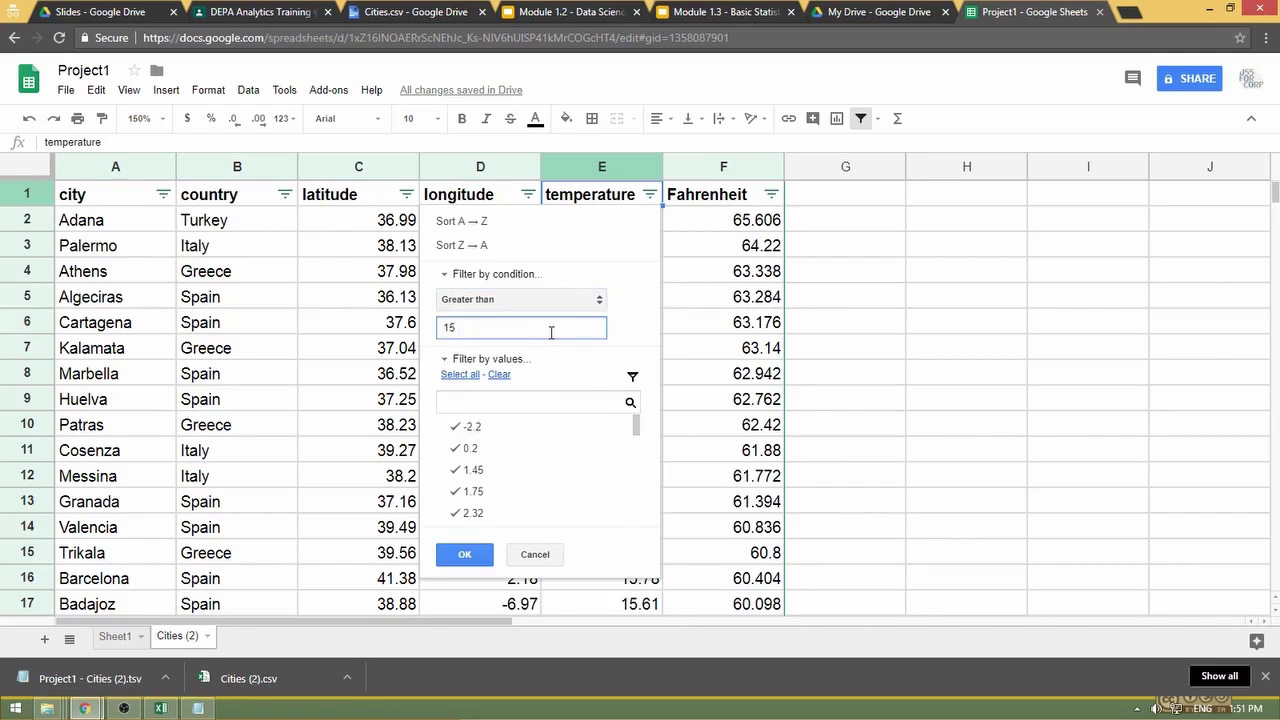
{"action": "left_click", "coordinate": [466, 556]}
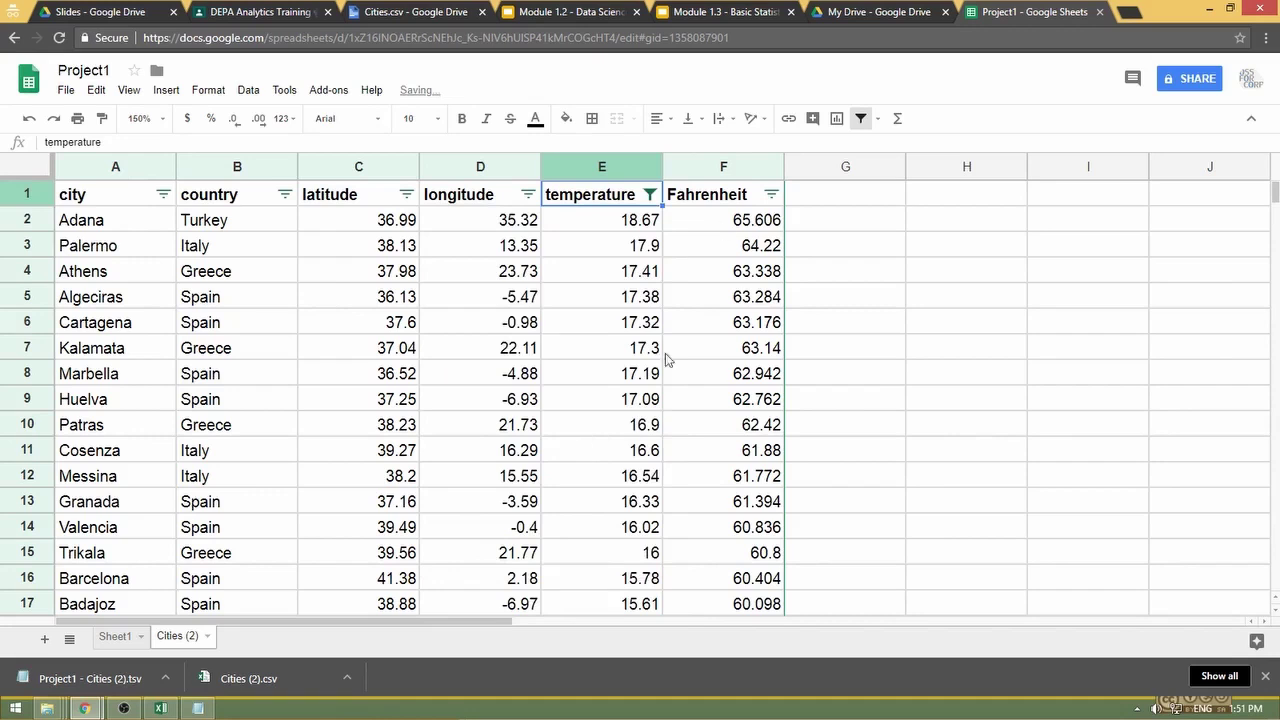
{"action": "scroll", "coordinate": [641, 428], "scroll_direction": "down", "scroll_amount": 5}
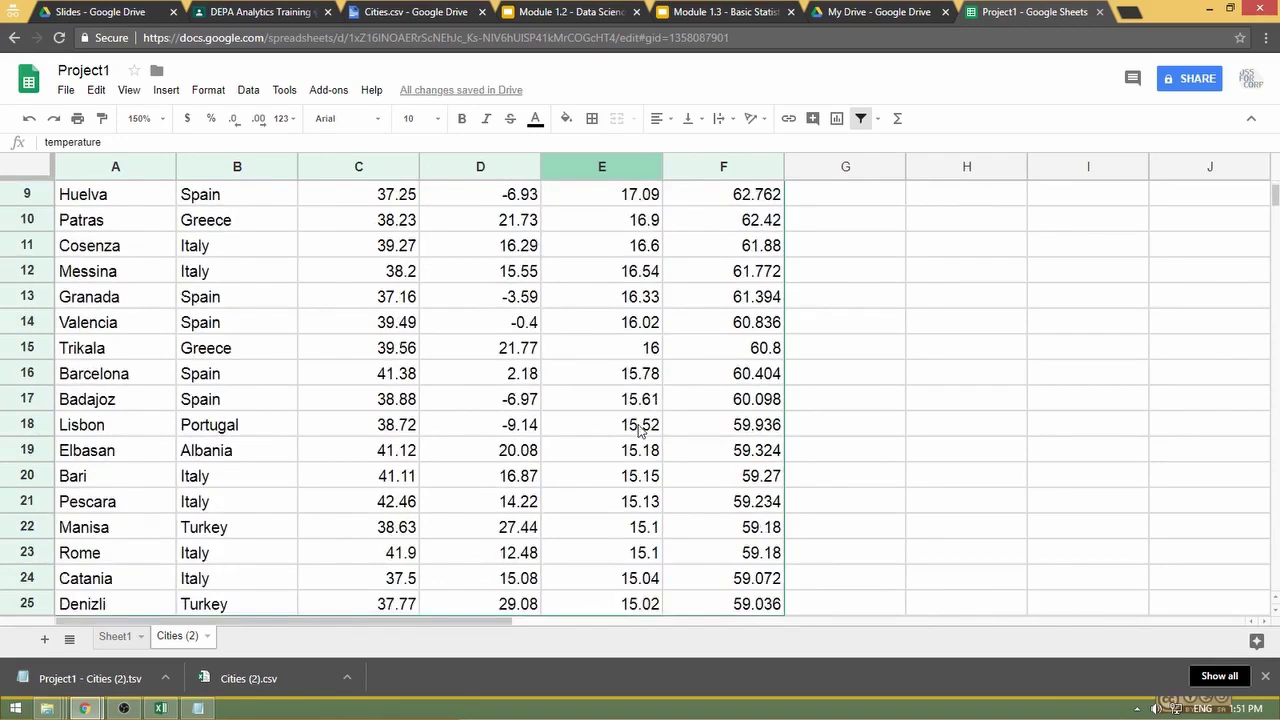
{"action": "scroll", "coordinate": [641, 428], "scroll_direction": "down", "scroll_amount": 1}
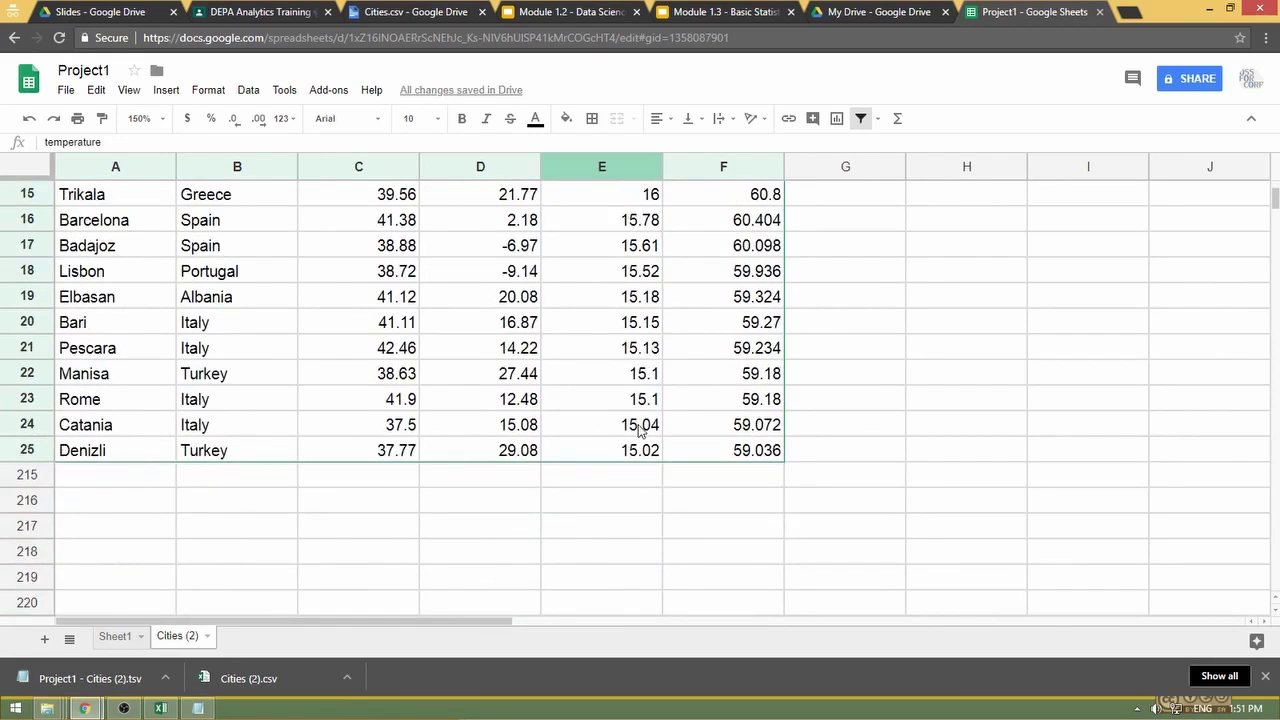
{"action": "scroll", "coordinate": [641, 428], "scroll_direction": "up", "scroll_amount": 6}
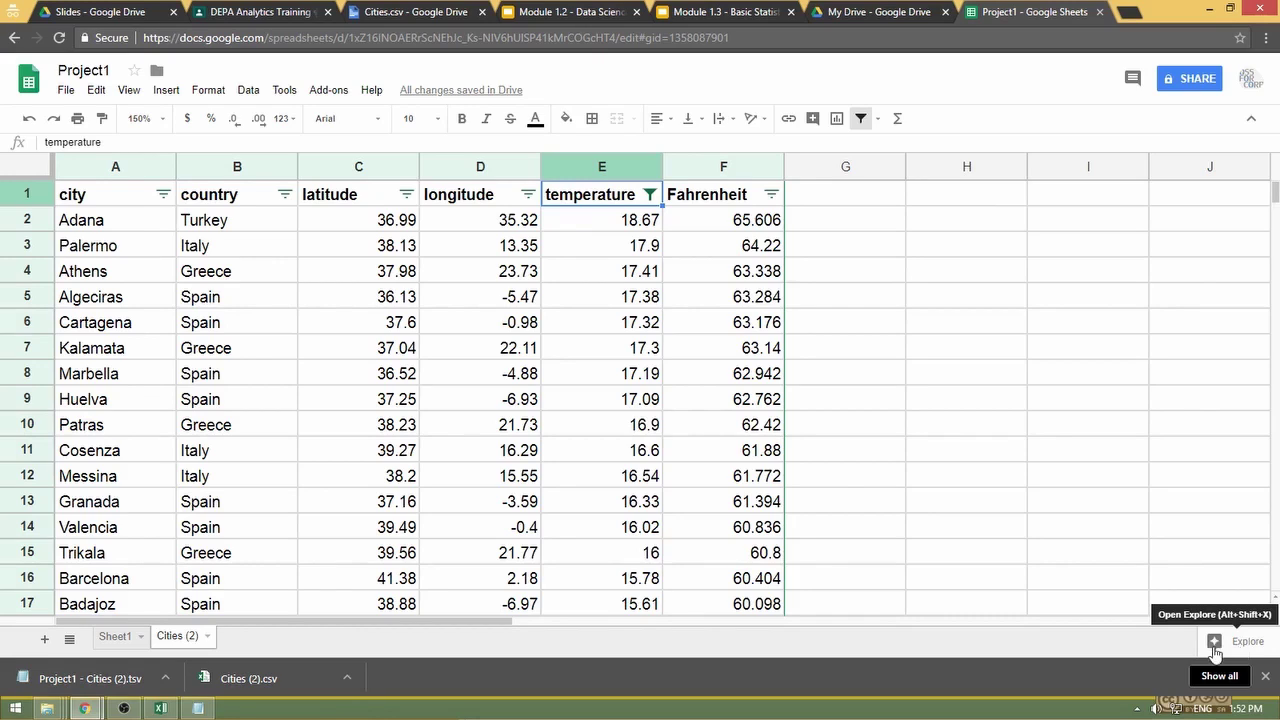
Step: Open Explore and look through its suggested questions, formatting options and charts for the table
{"action": "left_click", "coordinate": [1214, 643]}
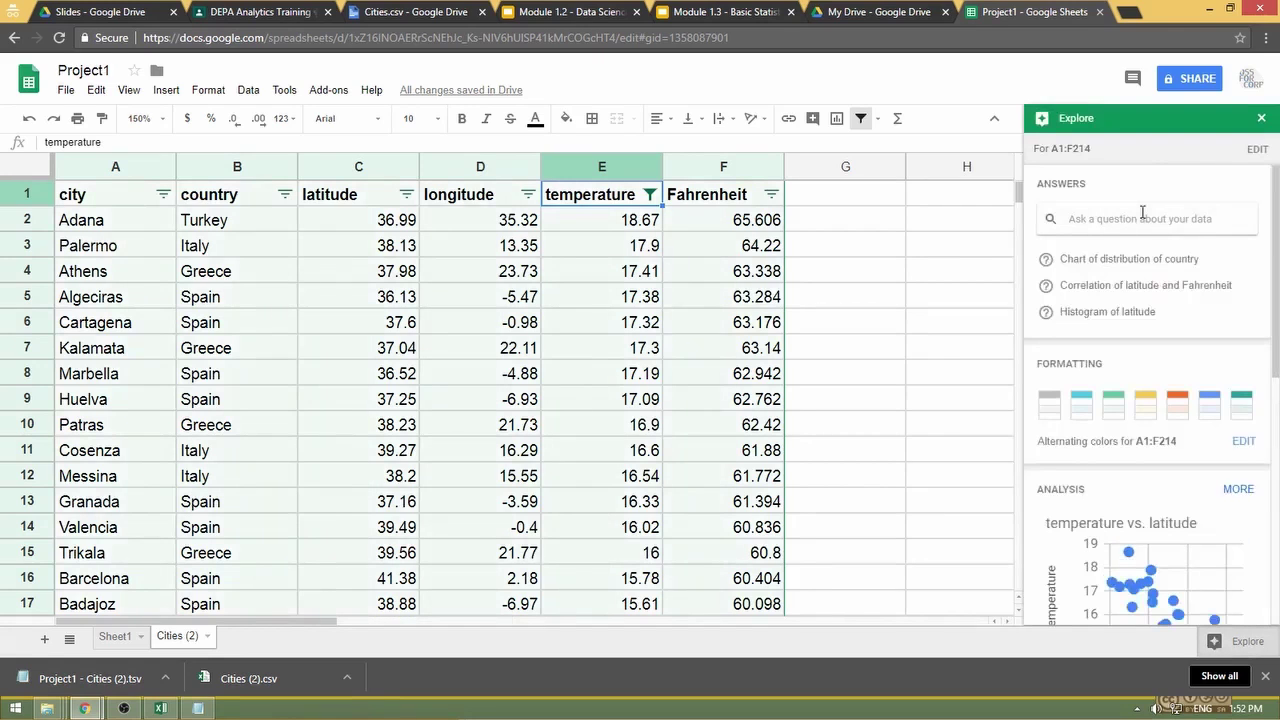
{"action": "scroll", "coordinate": [1142, 213], "scroll_direction": "down", "scroll_amount": 5}
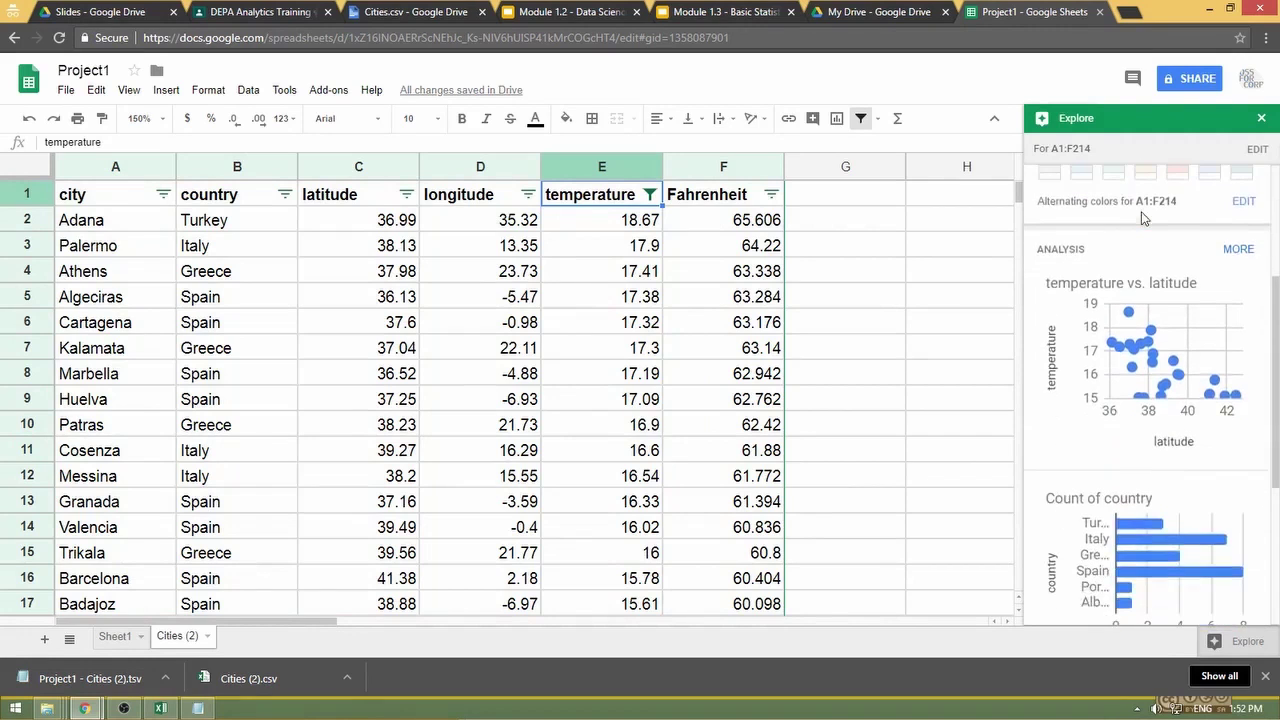
{"action": "scroll", "coordinate": [1143, 218], "scroll_direction": "down", "scroll_amount": 5}
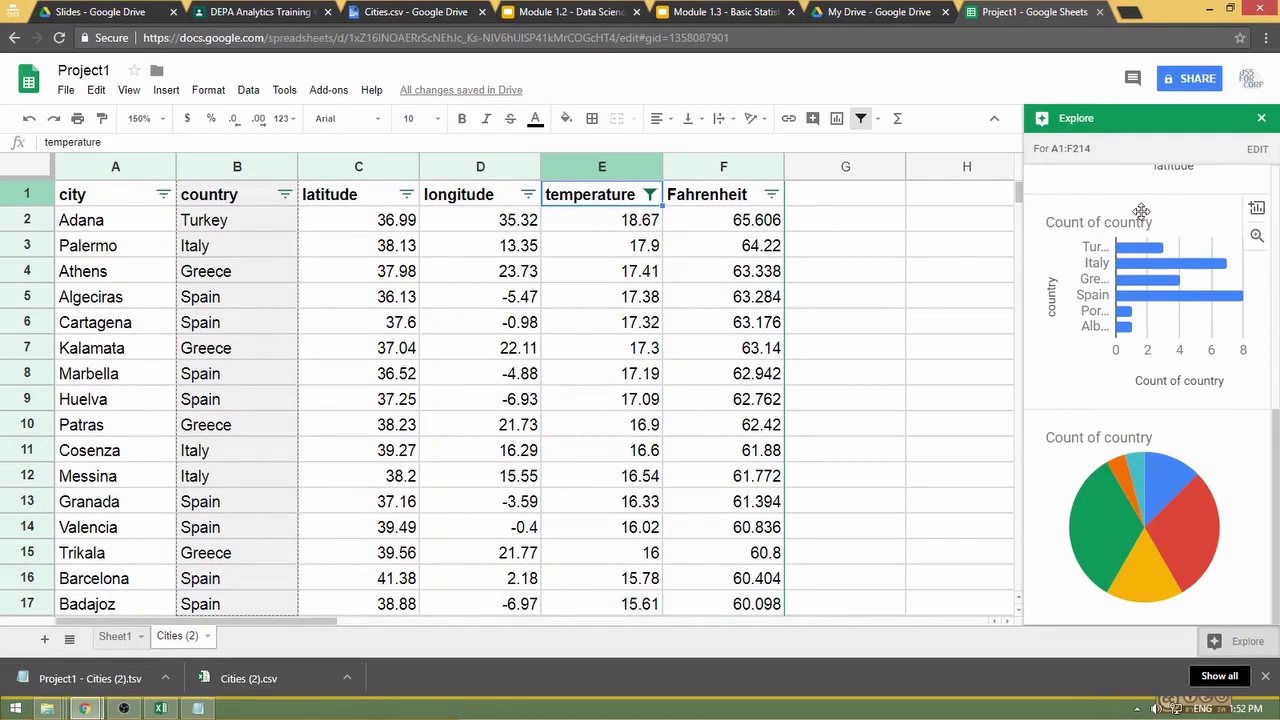
{"action": "scroll", "coordinate": [1142, 213], "scroll_direction": "up", "scroll_amount": 10}
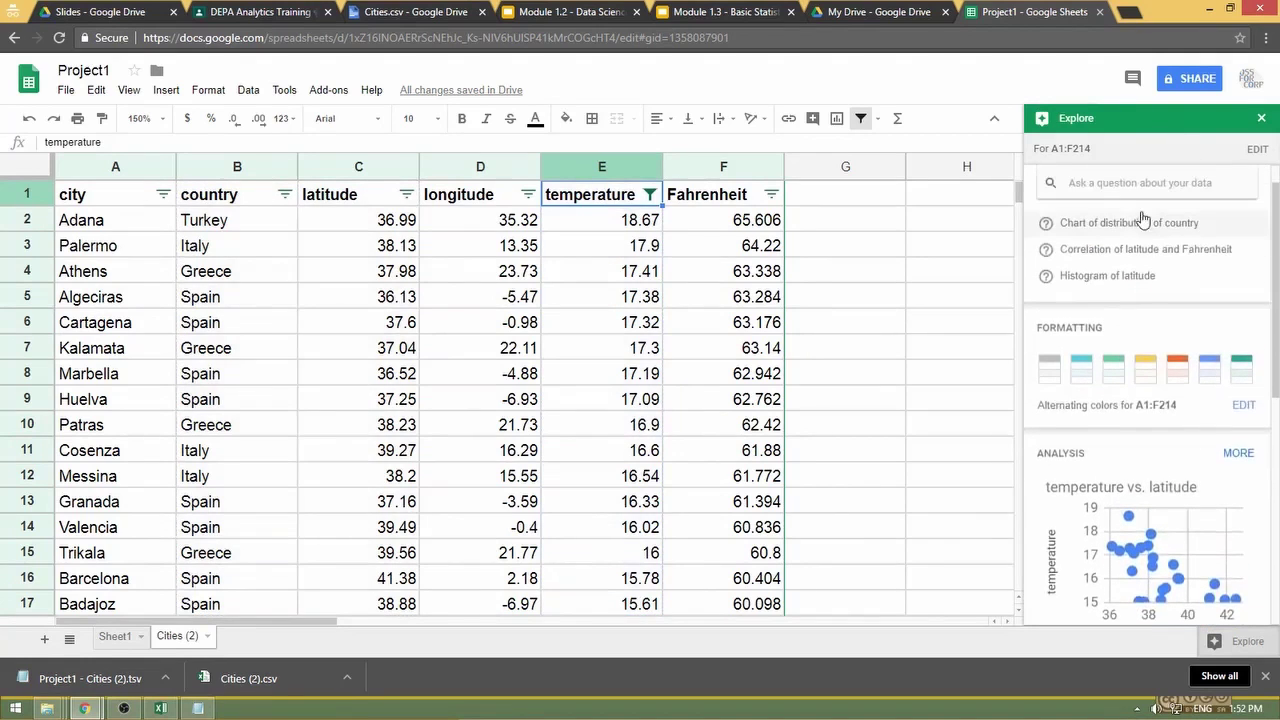
{"action": "scroll", "coordinate": [1143, 218], "scroll_direction": "up", "scroll_amount": 1}
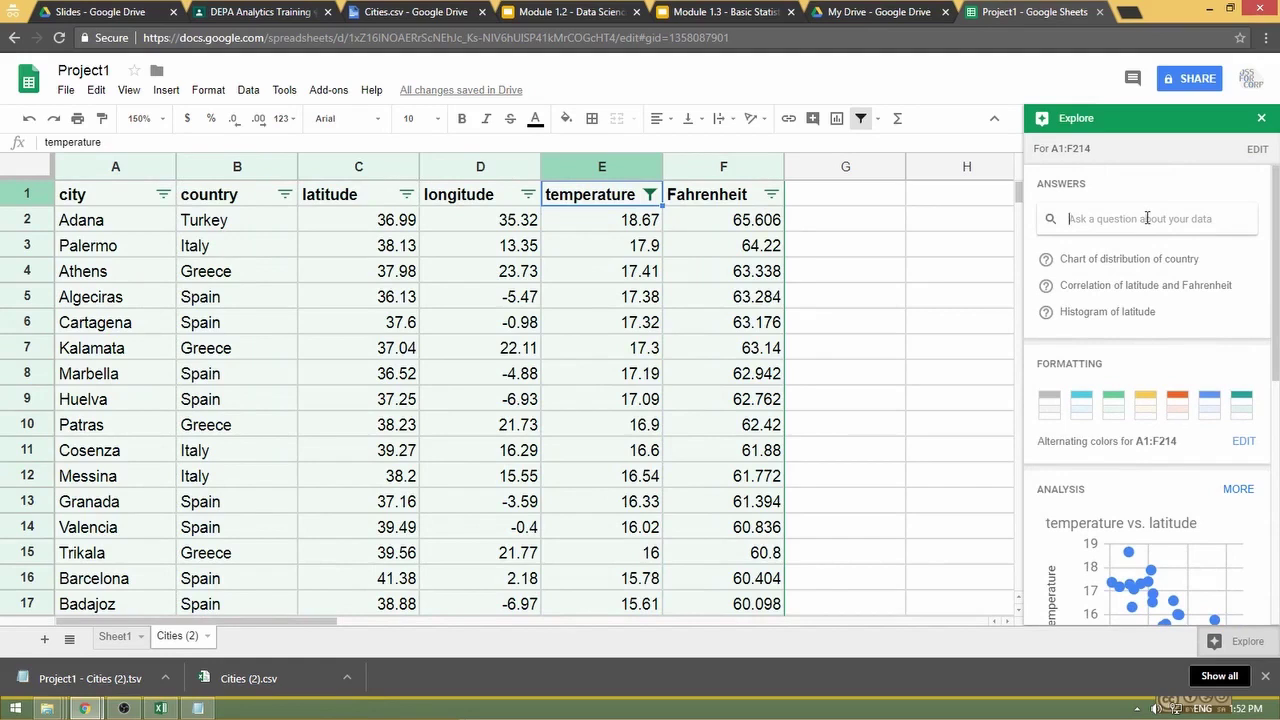
Step: Ask Explore the suggested question "Lowest temperature" about the data
{"action": "left_click", "coordinate": [1147, 218]}
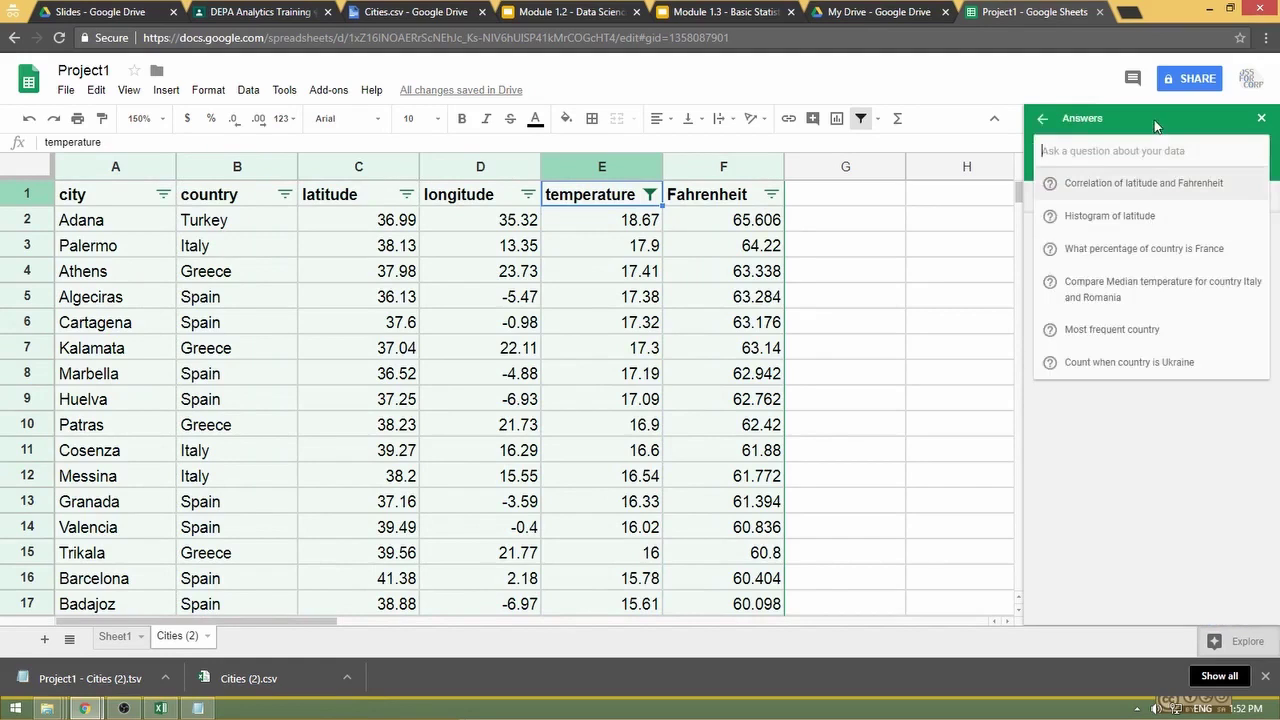
{"action": "left_click", "coordinate": [1156, 555]}
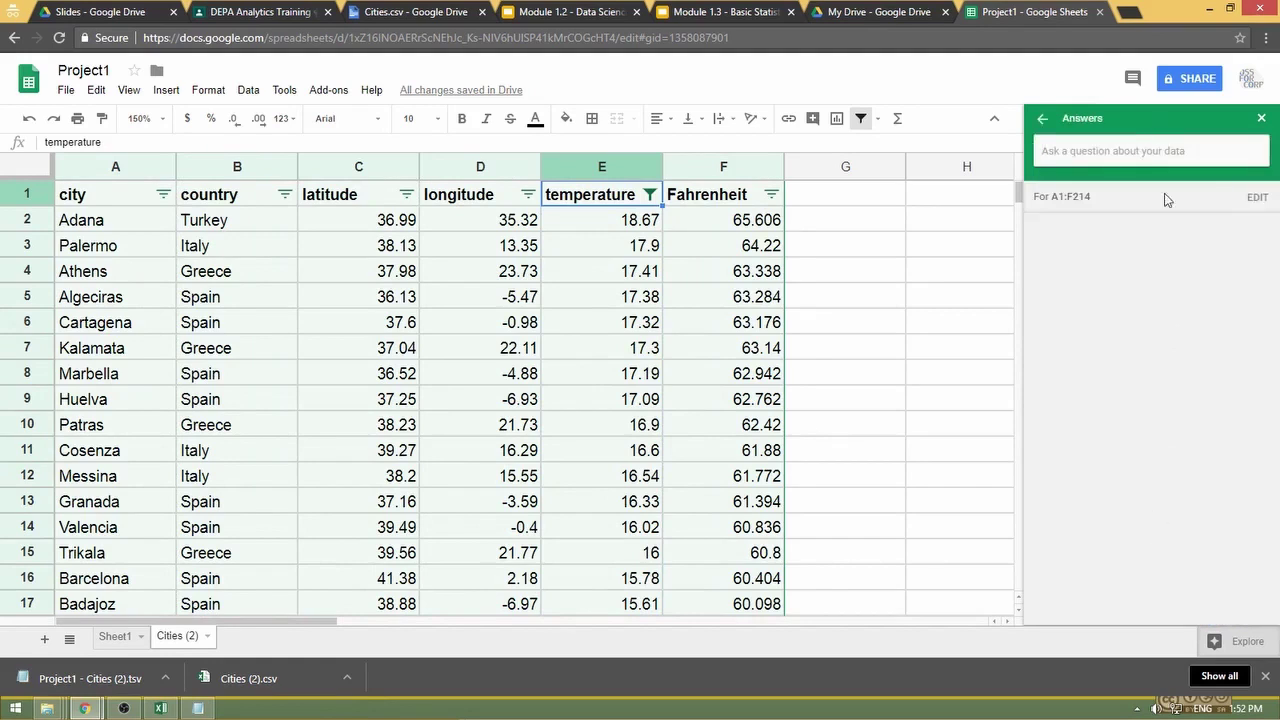
{"action": "left_click", "coordinate": [1141, 151]}
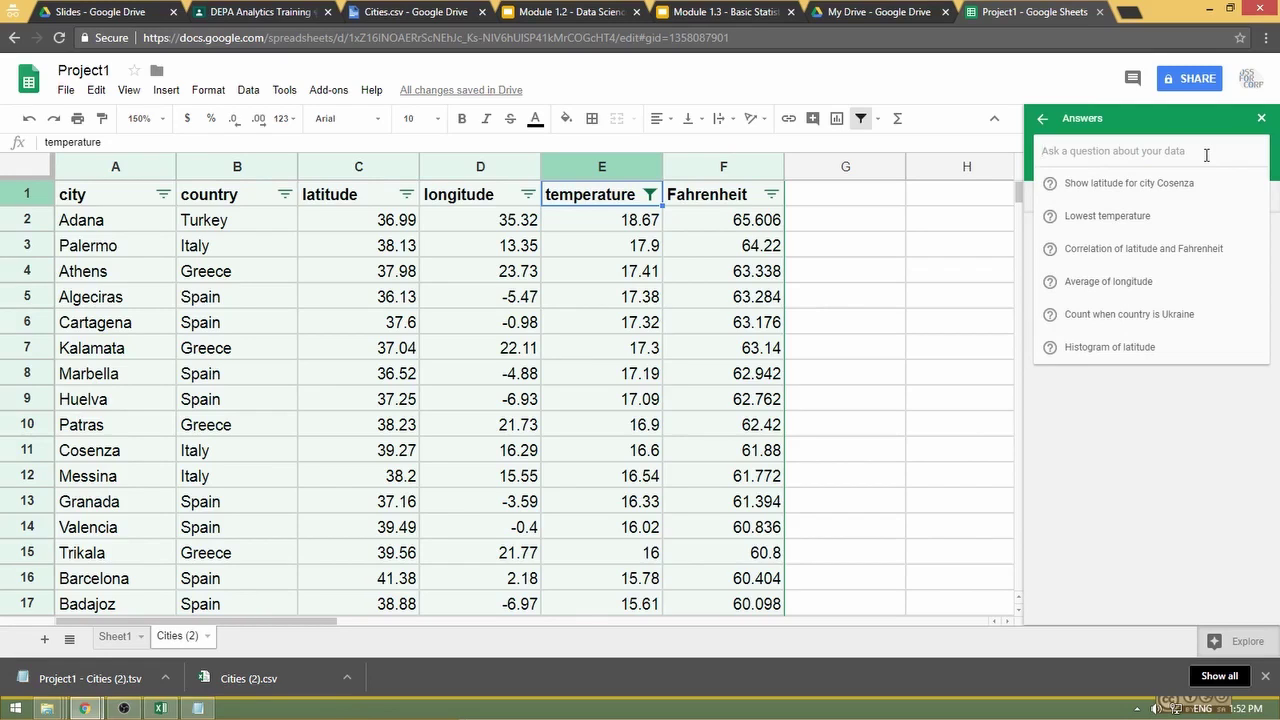
{"action": "left_click", "coordinate": [1093, 217]}
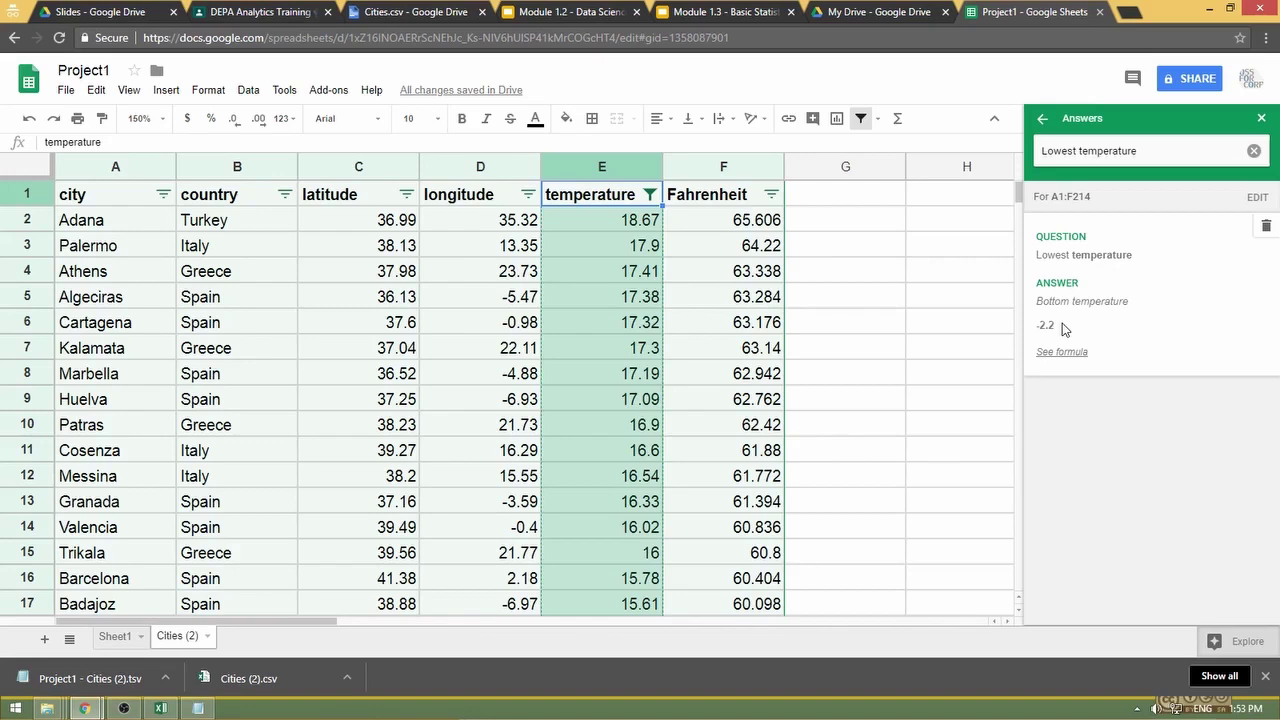
Step: Switch to the slide presentation, read the Exercise 2 slide on average latitude with filters, and return to the spreadsheet
{"action": "key", "text": "alt+Tab"}
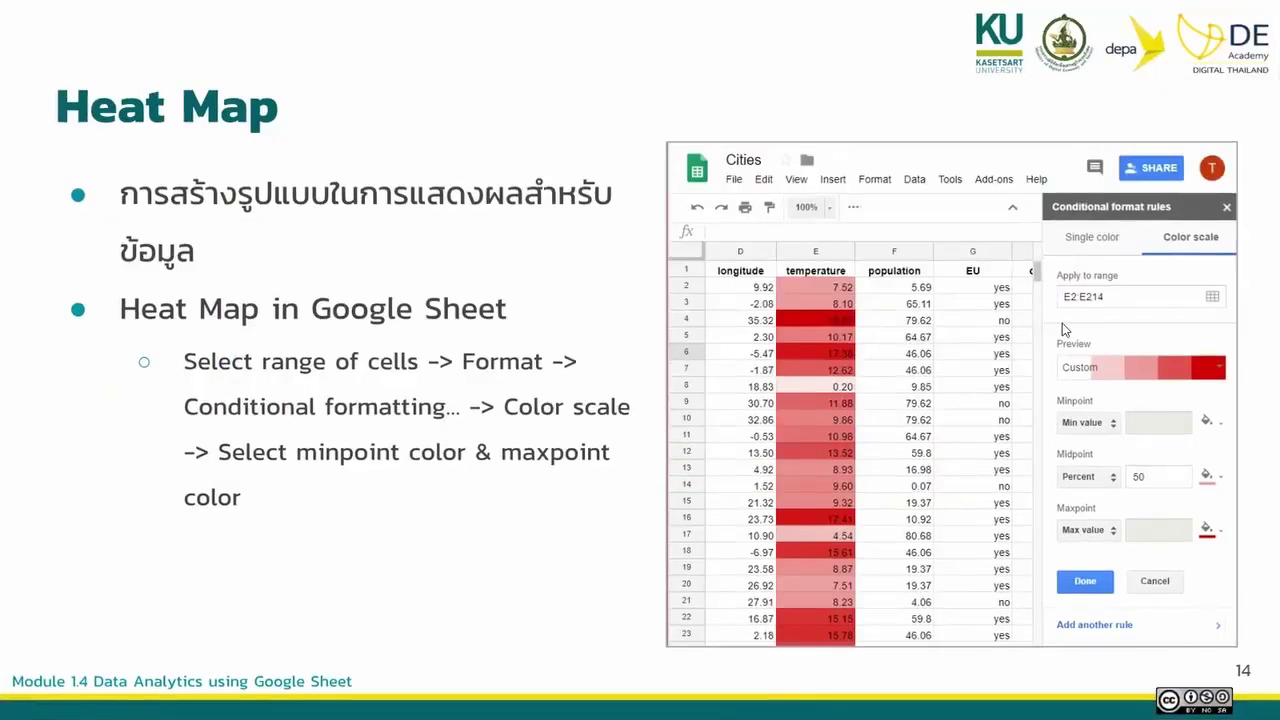
{"action": "key", "text": "Right"}
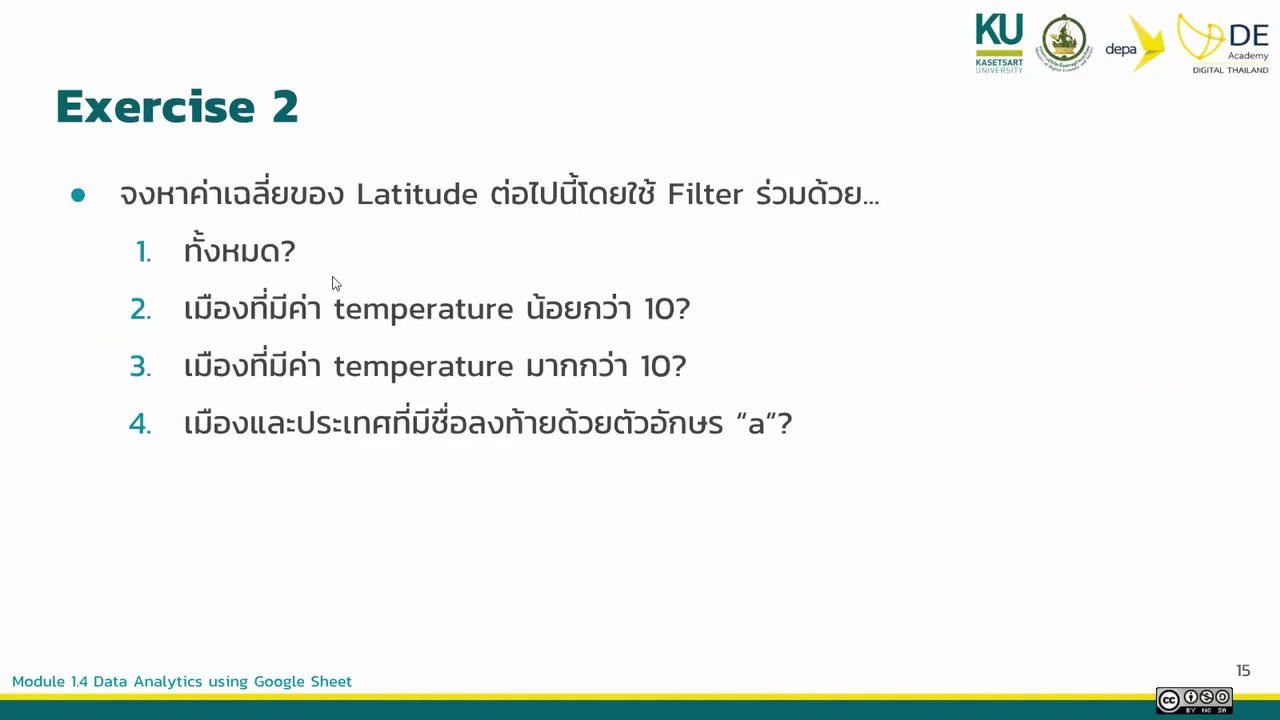
{"action": "key", "text": "Right"}
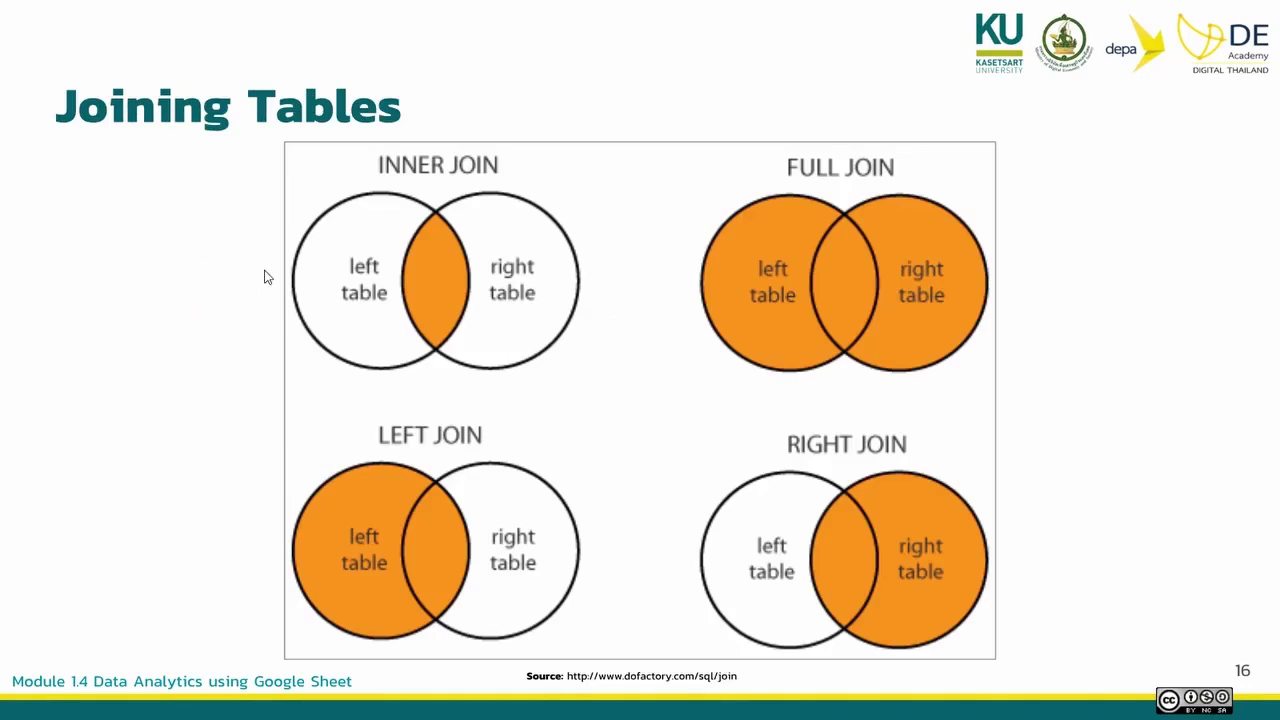
{"action": "key", "text": "Left"}
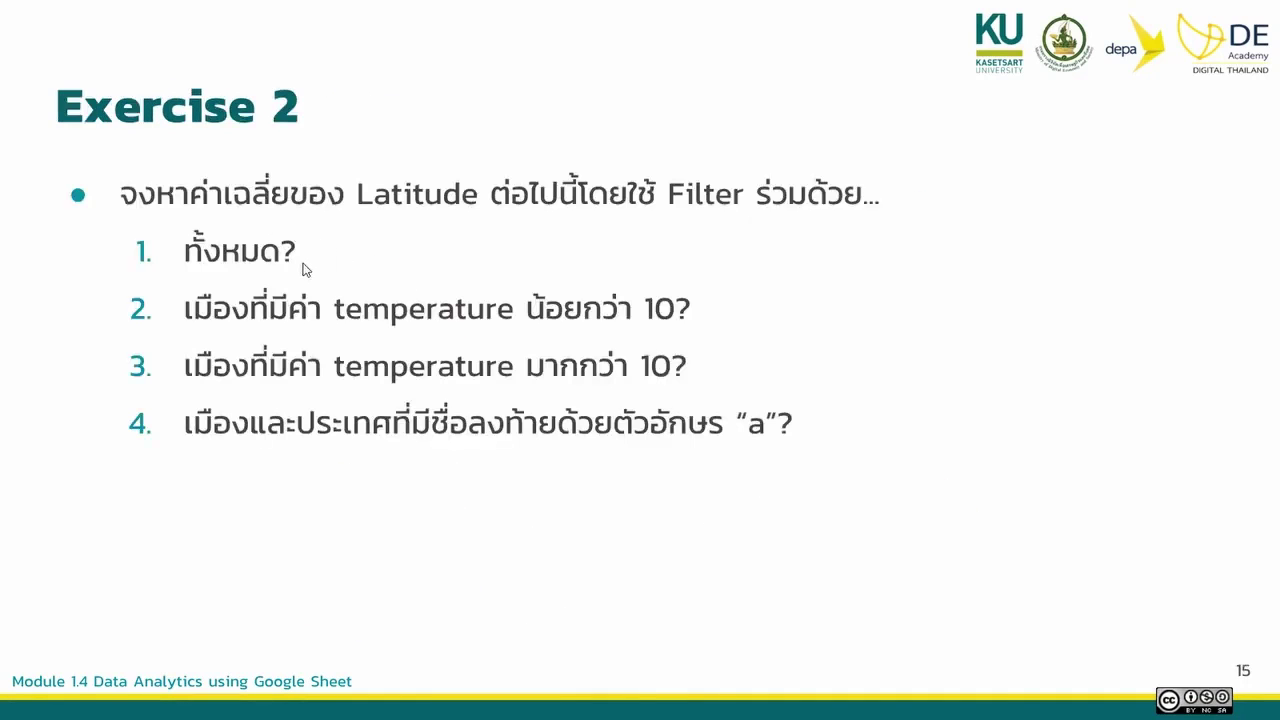
{"action": "key", "text": "alt+Tab"}
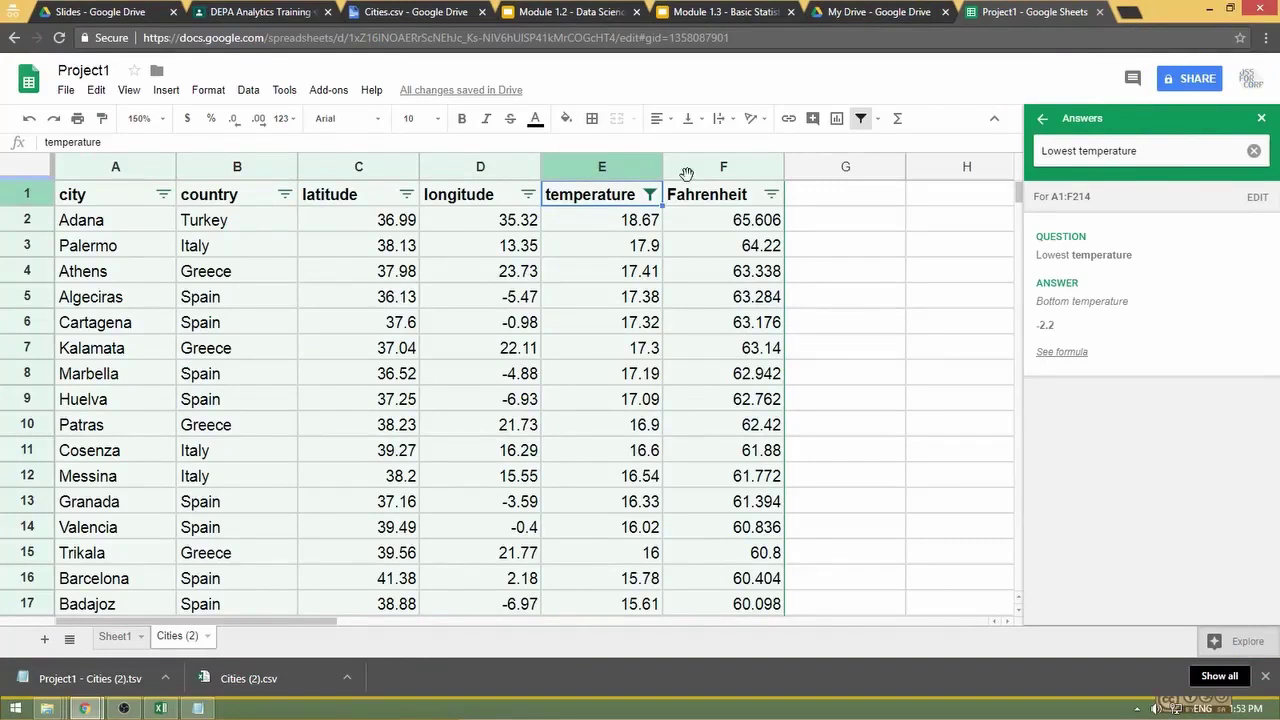
Step: Set the temperature column's filter condition to None
{"action": "left_click", "coordinate": [650, 195]}
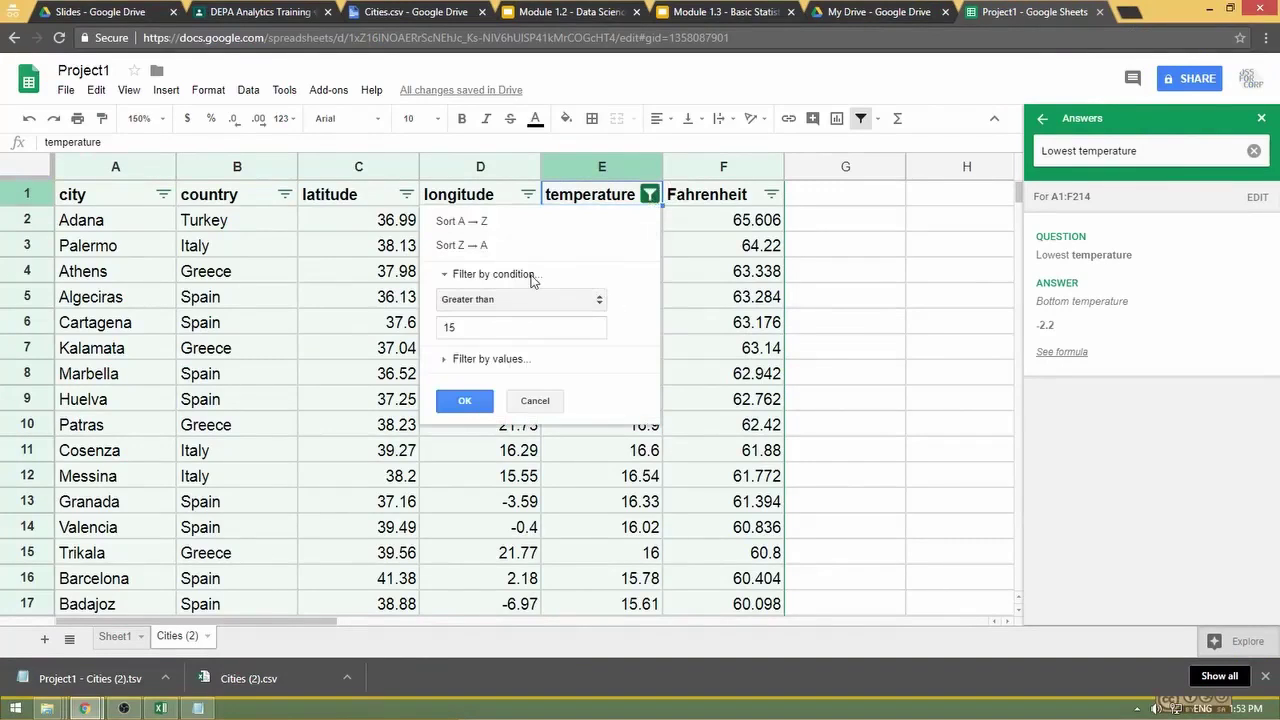
{"action": "left_click", "coordinate": [493, 274]}
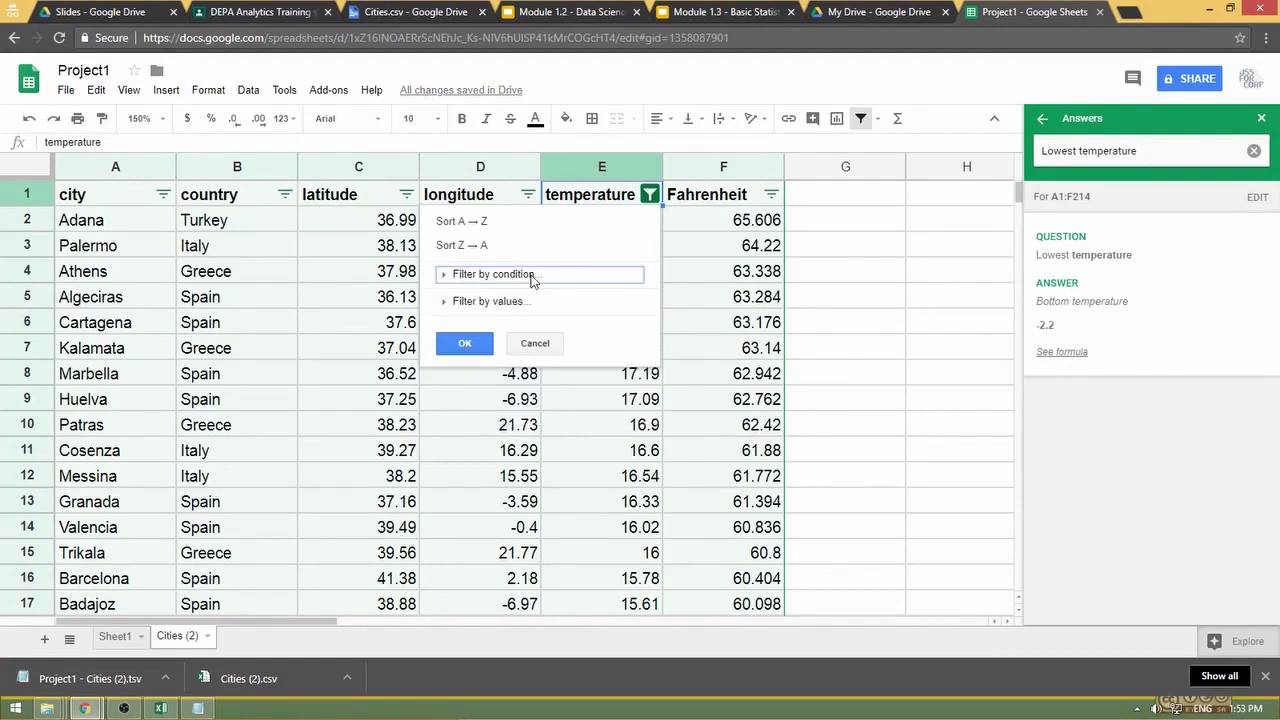
{"action": "left_click", "coordinate": [532, 277]}
{"action": "left_click", "coordinate": [601, 303]}
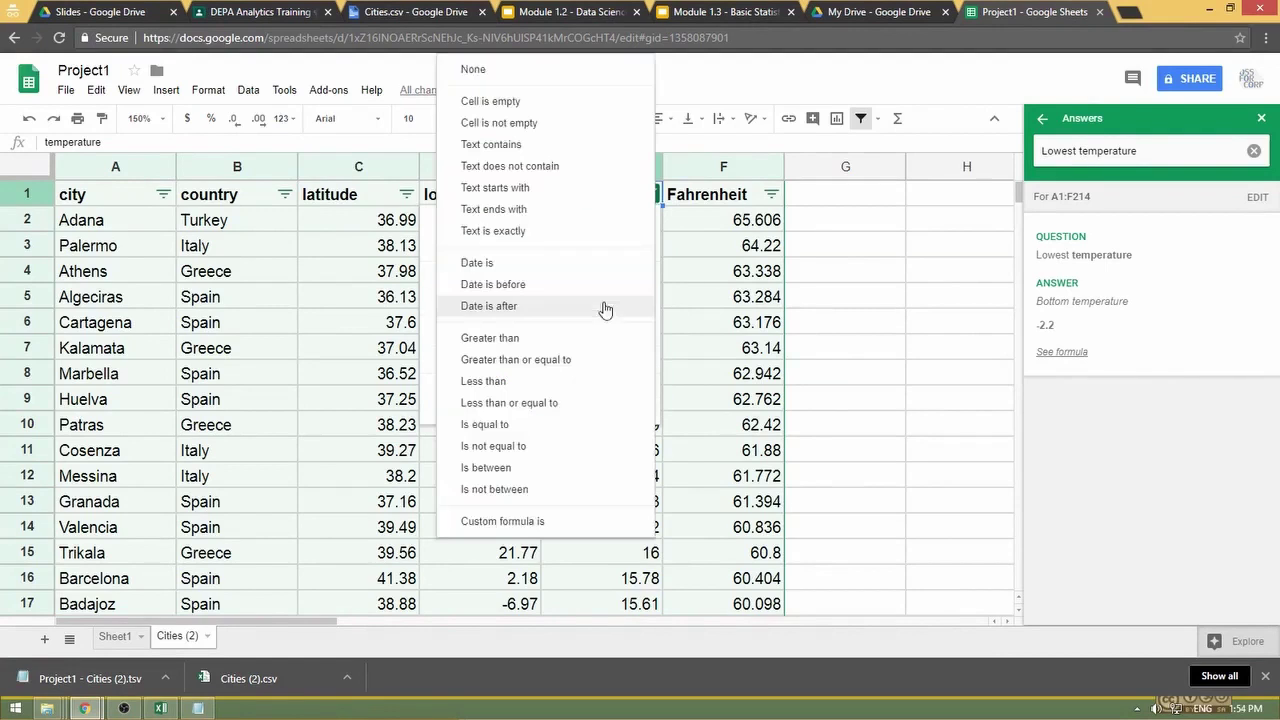
{"action": "left_click", "coordinate": [518, 72]}
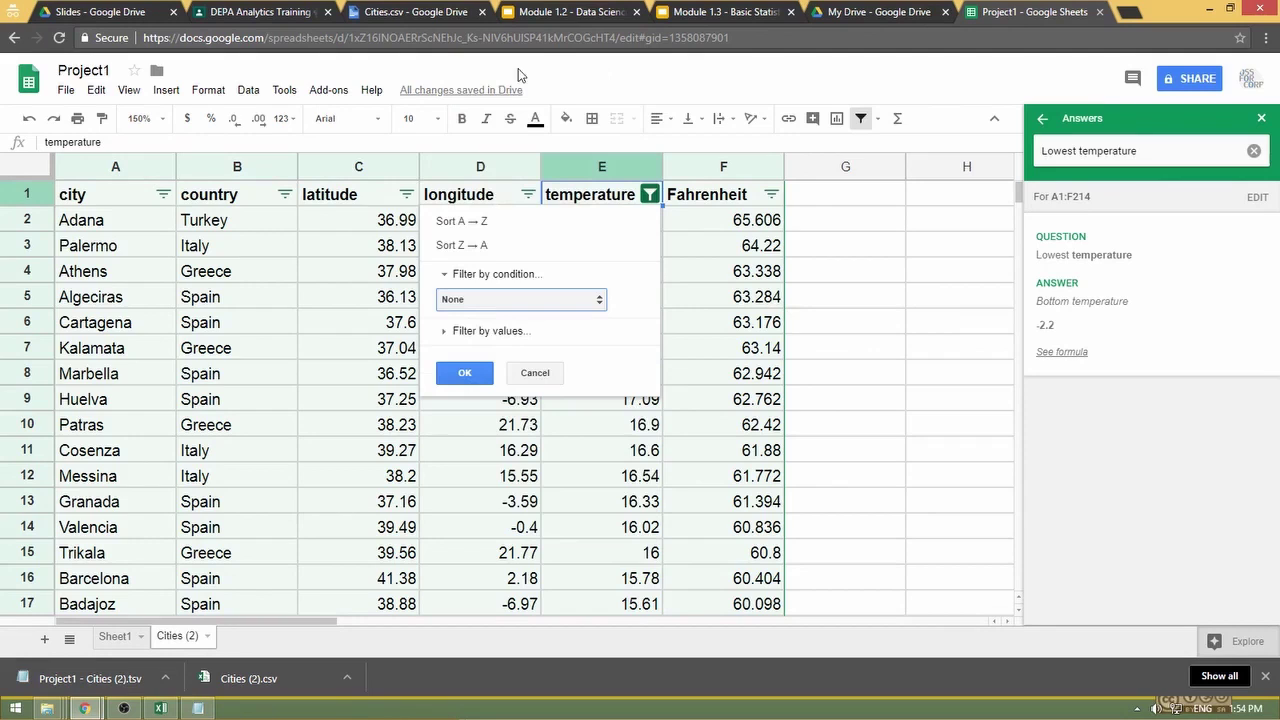
{"action": "left_click", "coordinate": [464, 373]}
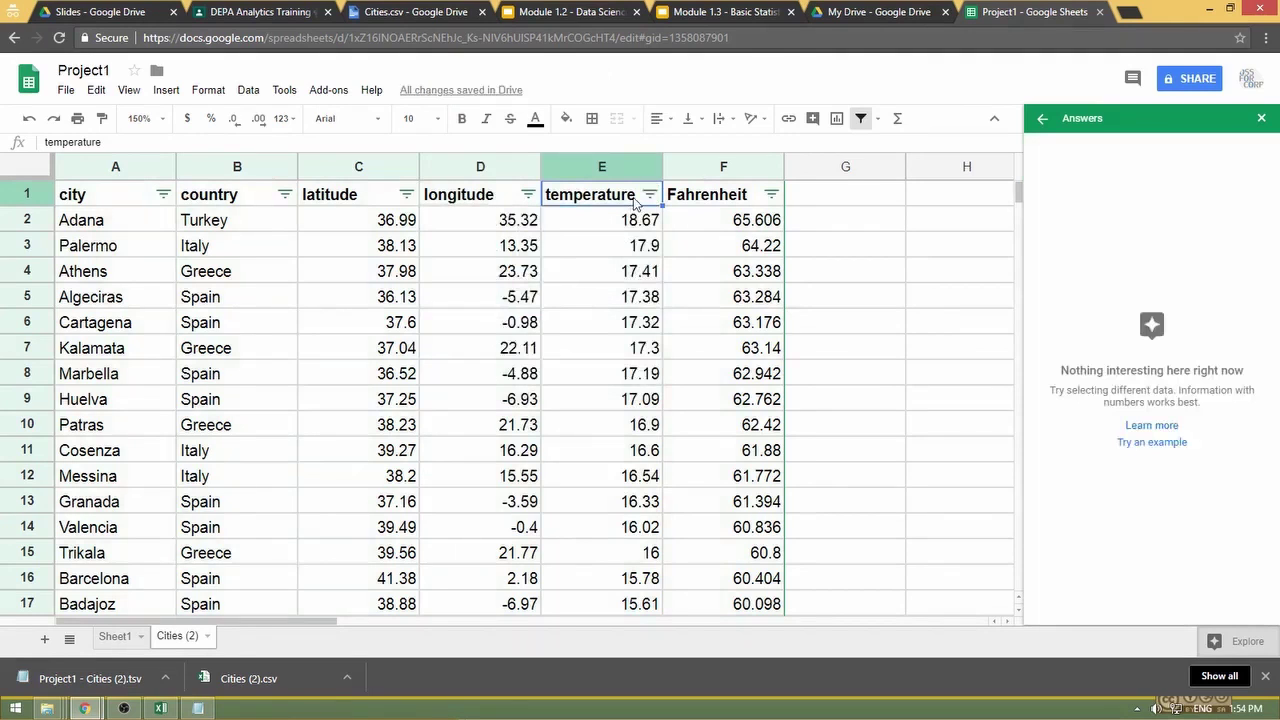
Step: Turn off the filter on the cities table and select the longitude header cell
{"action": "left_click", "coordinate": [249, 90]}
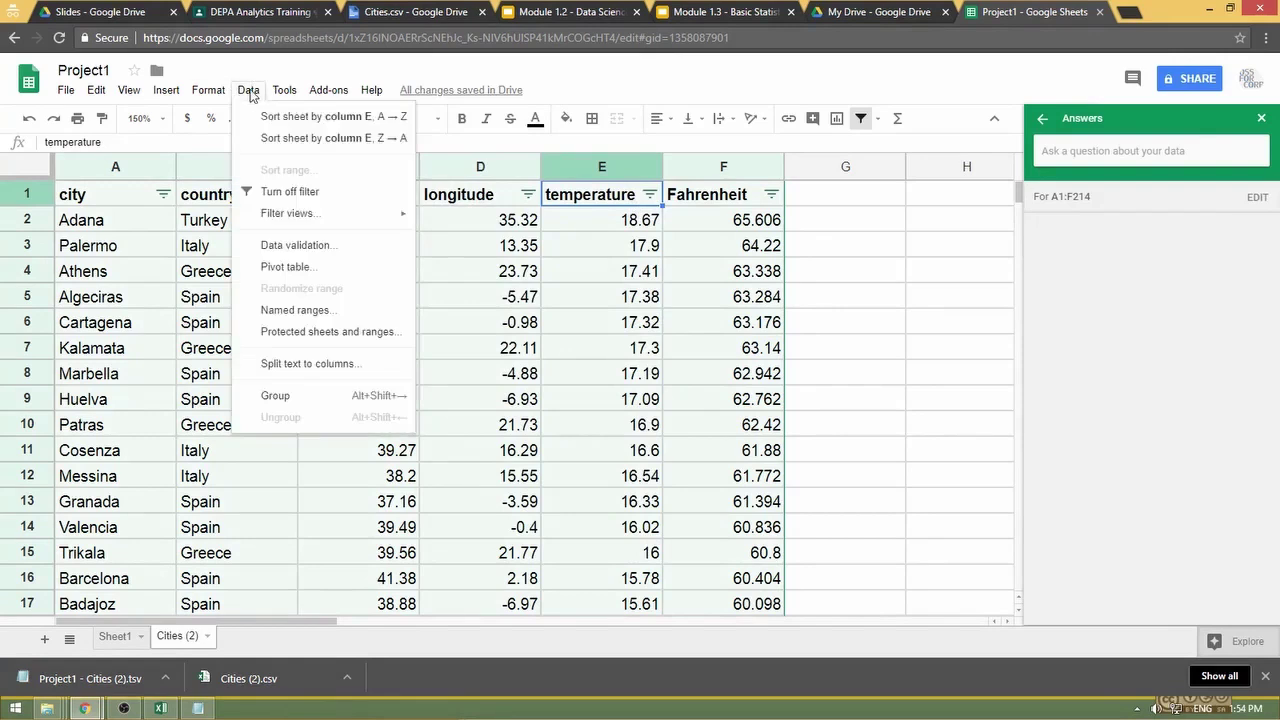
{"action": "left_click", "coordinate": [339, 193]}
{"action": "left_click", "coordinate": [452, 186]}
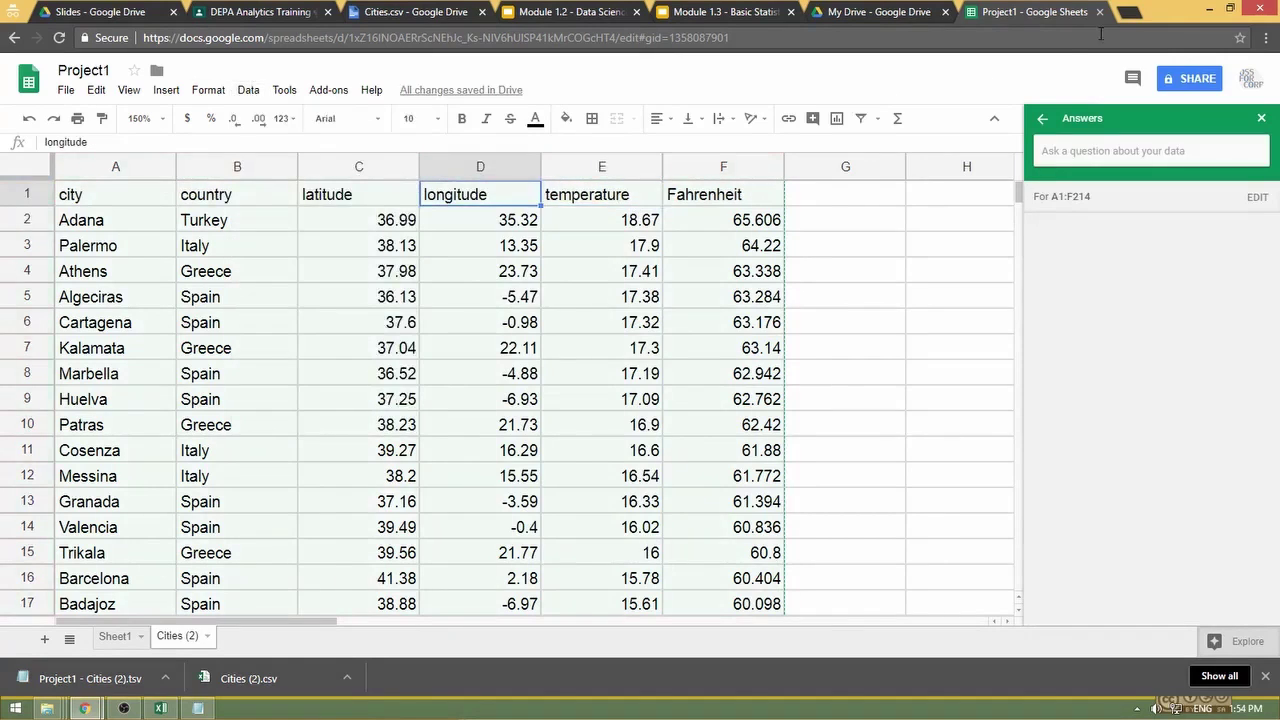
Step: Enter the label "average temp all cities" in cell H2, and narrow column G and widen column H around it
{"action": "key", "text": "alt+Tab"}
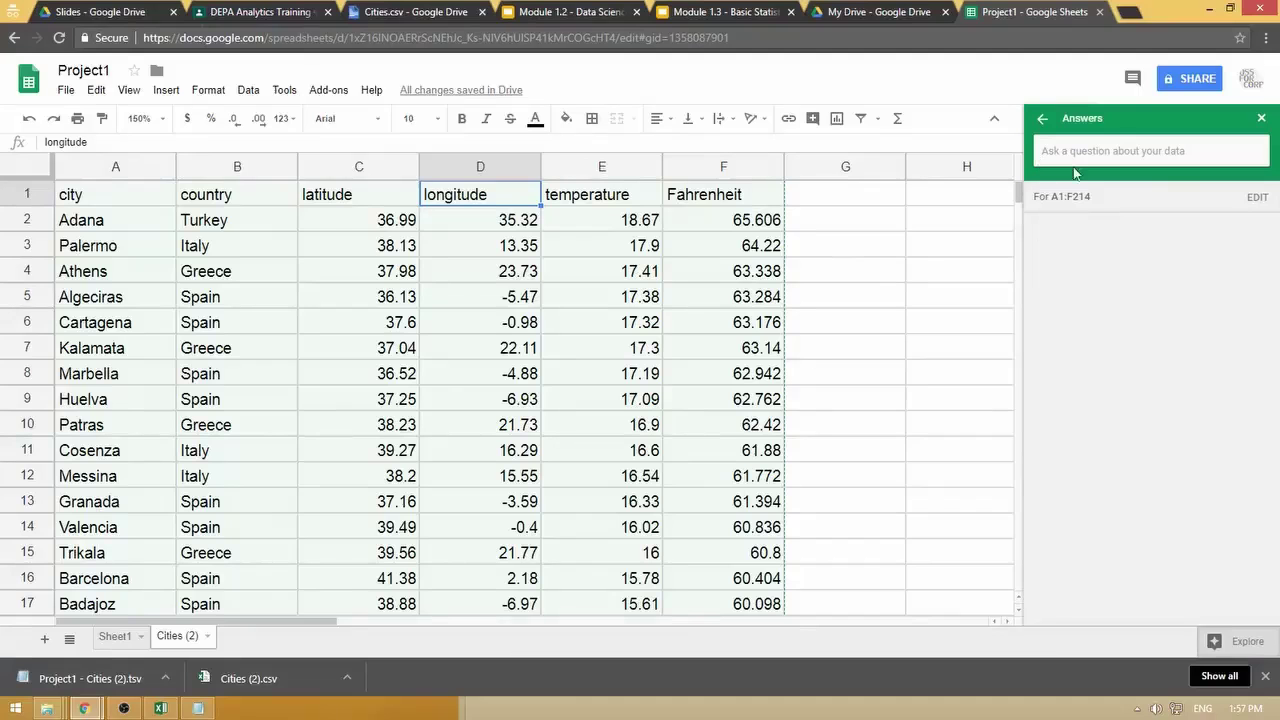
{"action": "left_click", "coordinate": [938, 218]}
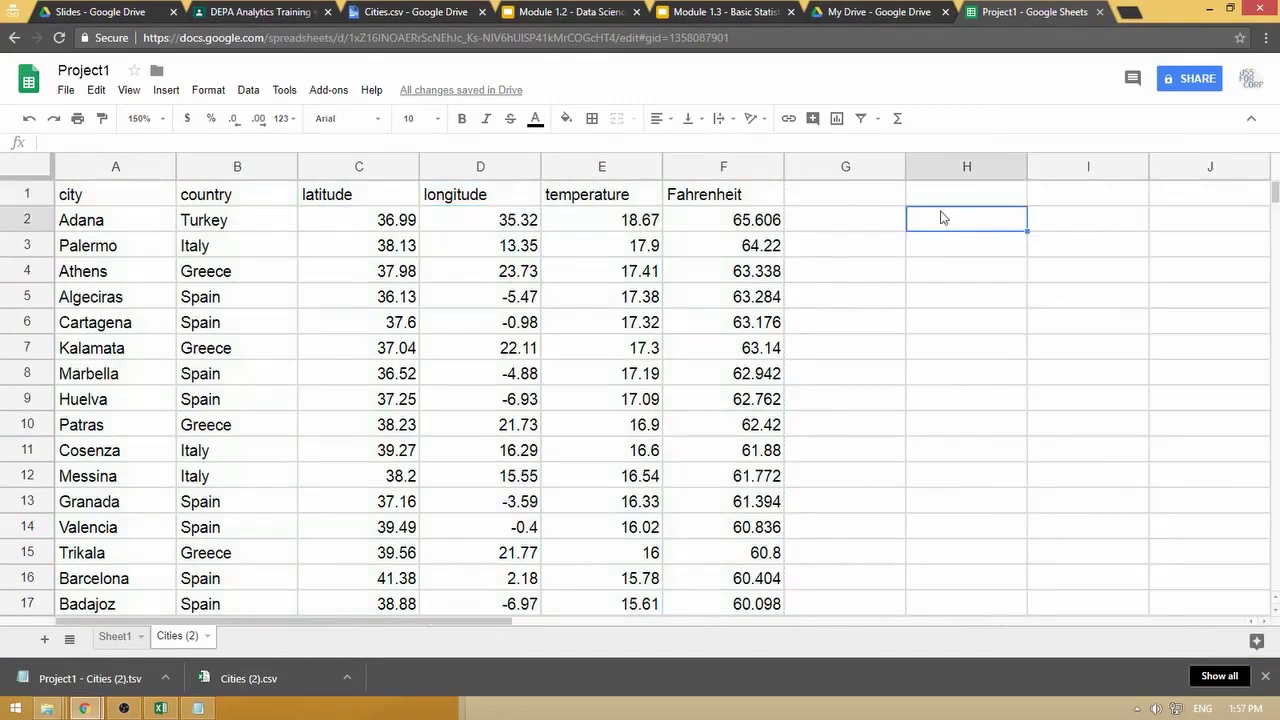
{"action": "type", "text": "average temp all citie"}
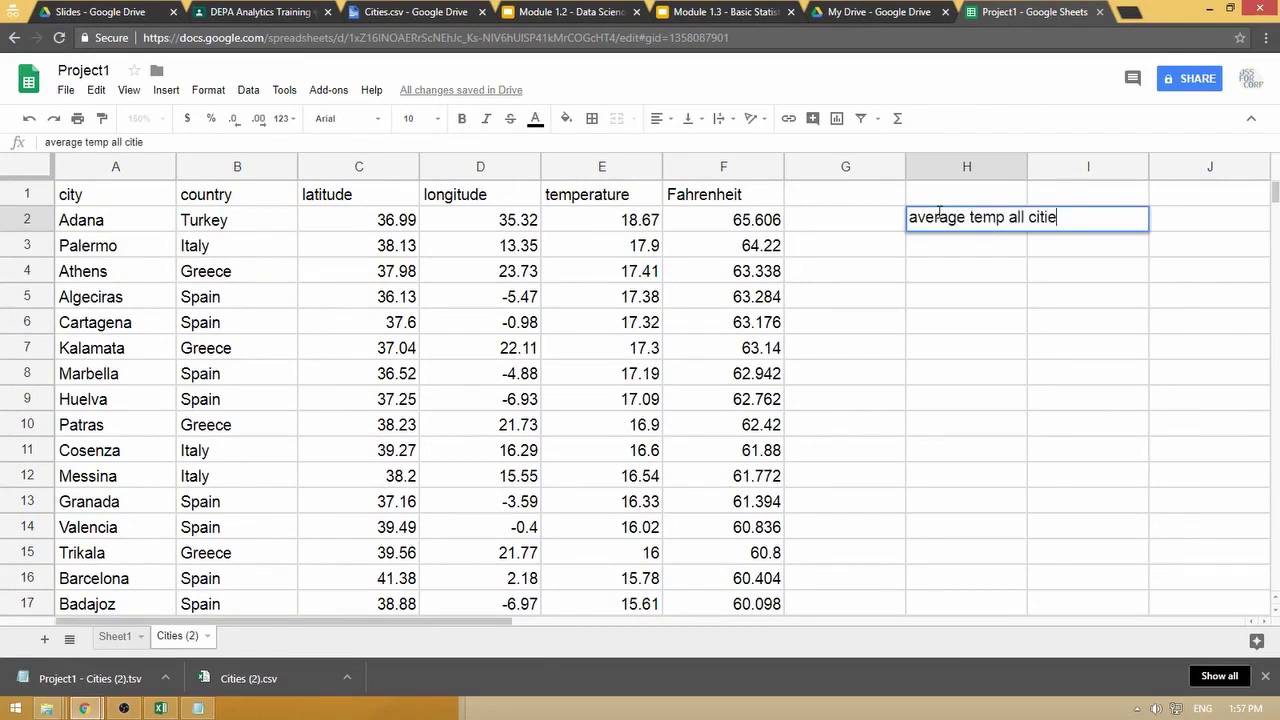
{"action": "type", "text": "s"}
{"action": "key", "text": "Return"}
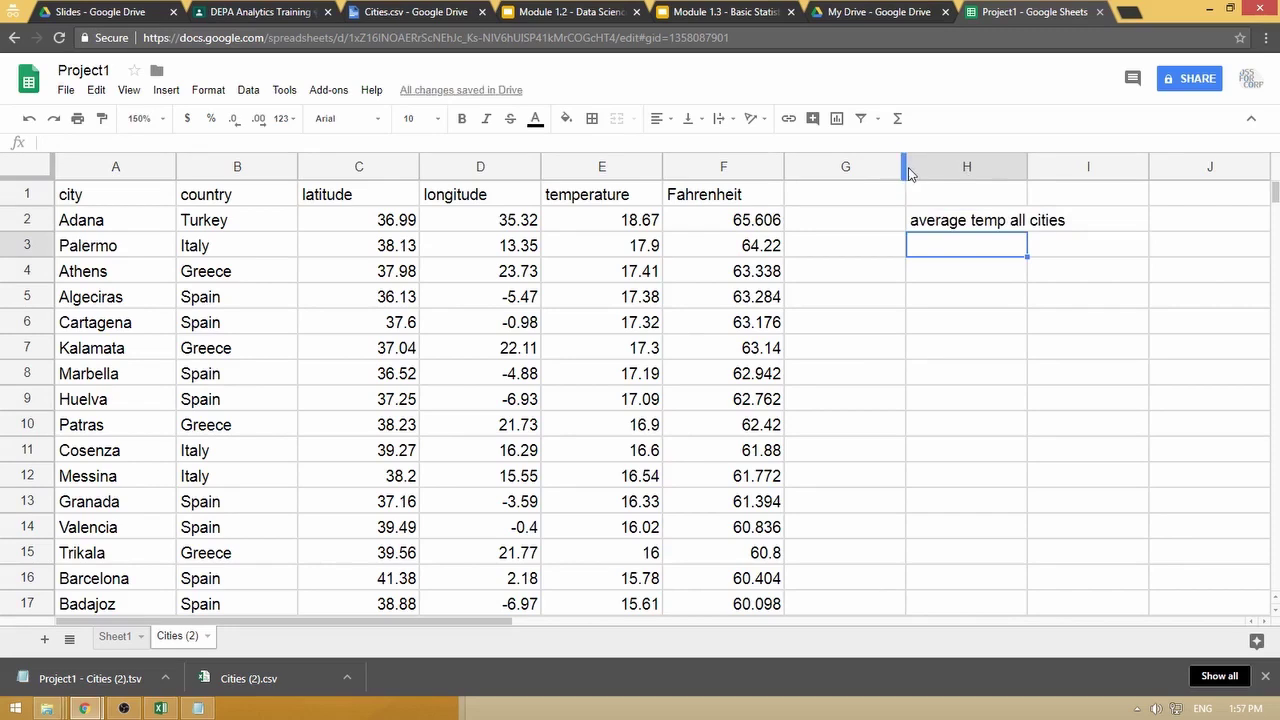
{"action": "left_click_drag", "start_coordinate": [908, 173], "coordinate": [829, 173]}
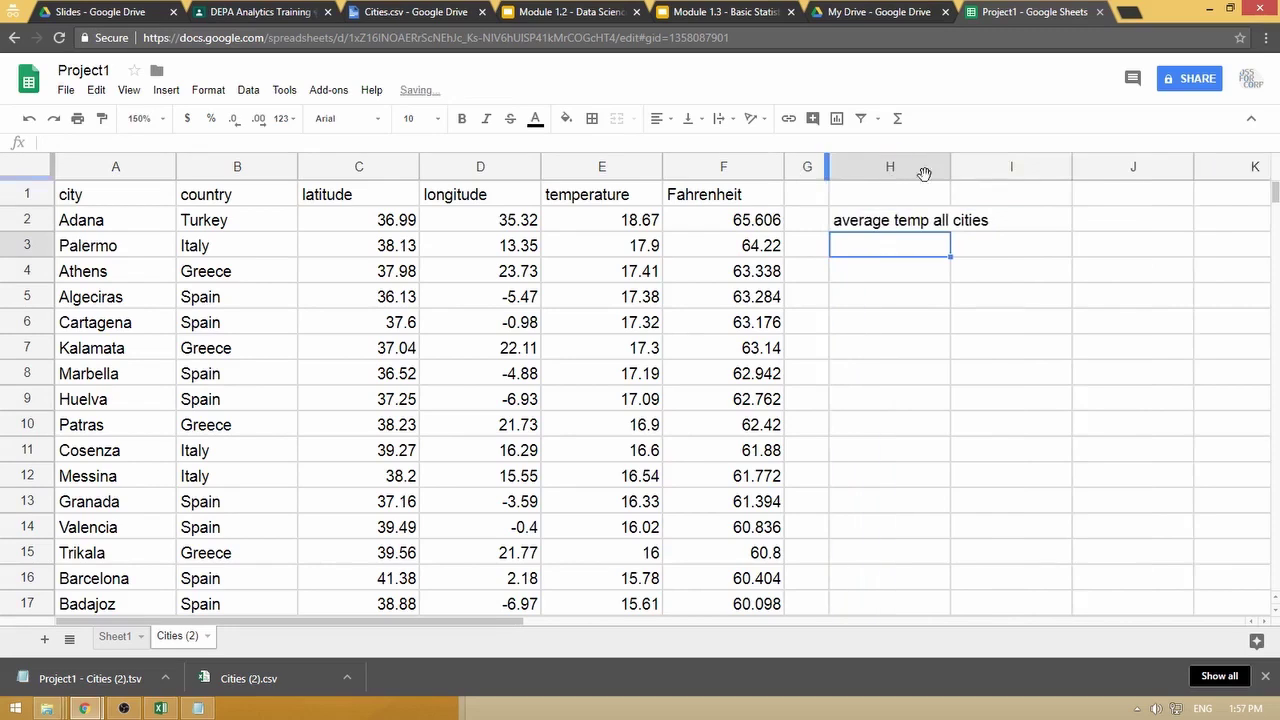
{"action": "left_click_drag", "start_coordinate": [950, 167], "coordinate": [993, 167]}
Step: Reword the label in cell H2 as "average lat. all cities"
{"action": "left_click", "coordinate": [913, 219]}
{"action": "double_click", "coordinate": [913, 219]}
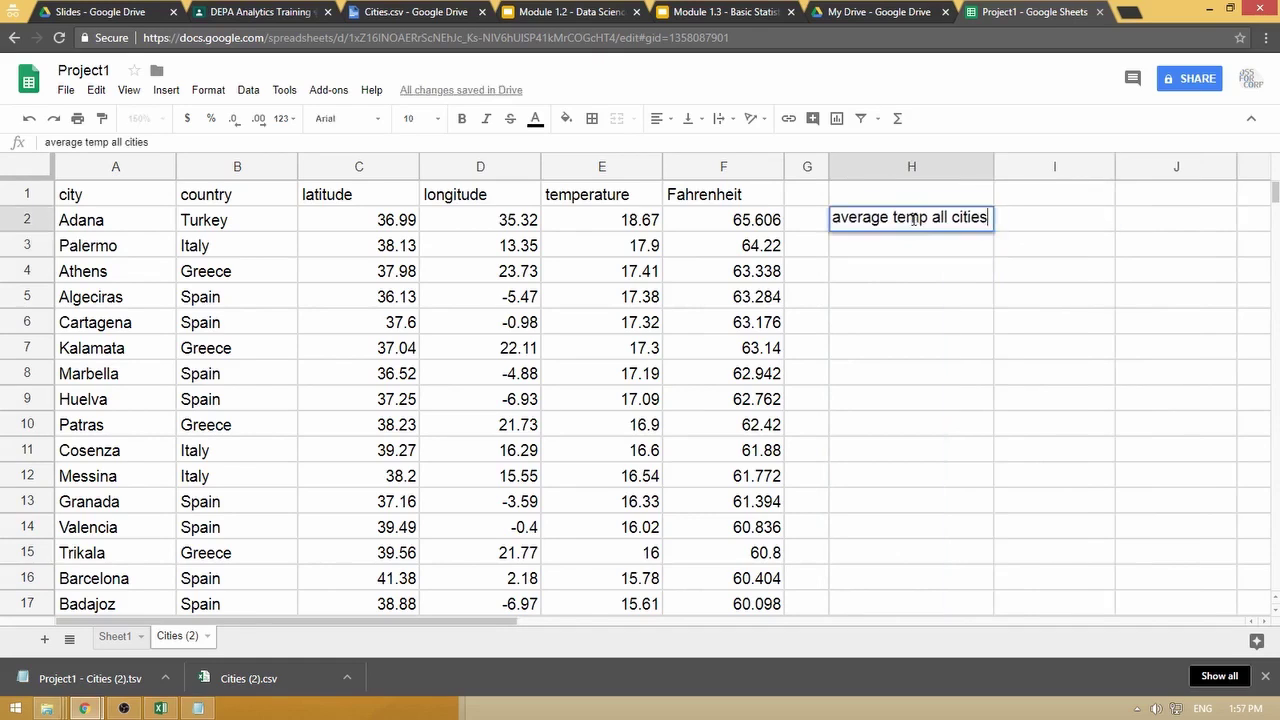
{"action": "double_click", "coordinate": [913, 219]}
{"action": "type", "text": "lat."}
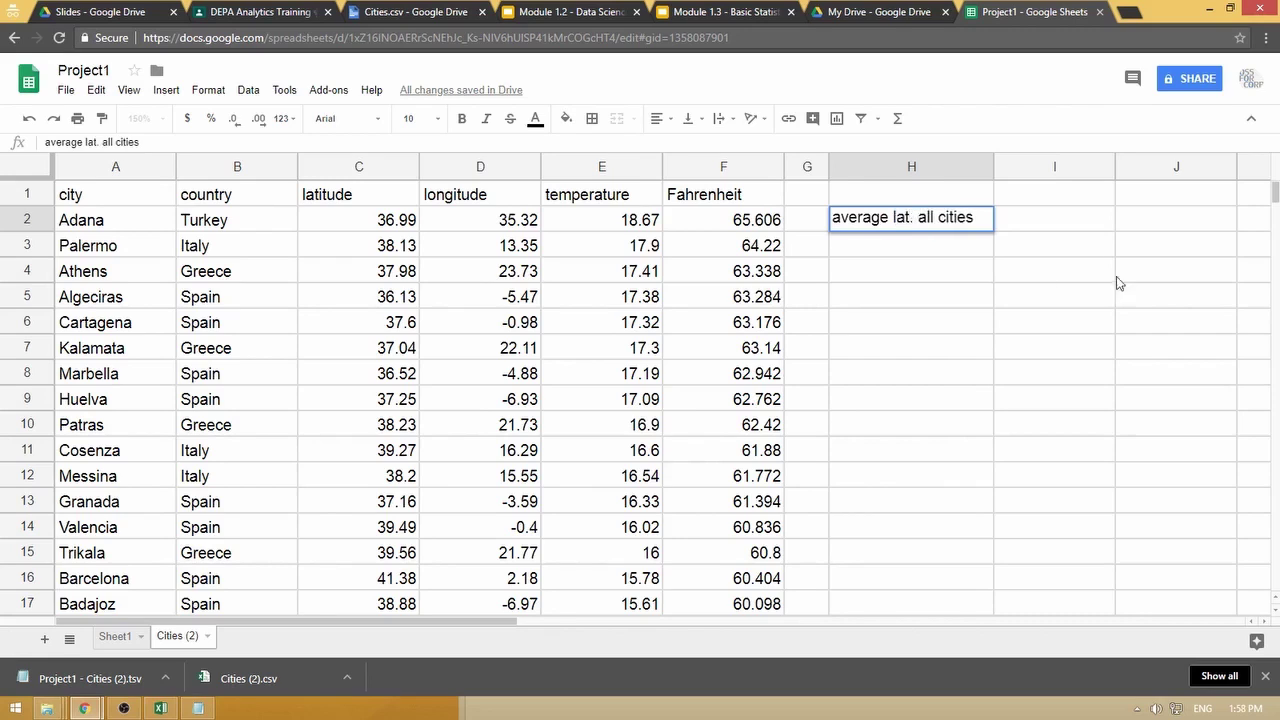
Step: Calculate the average latitude of all cities in cell I2 with =AVERAGE(C2:C214)
{"action": "left_click", "coordinate": [1058, 228]}
{"action": "type", "text": "=avera"}
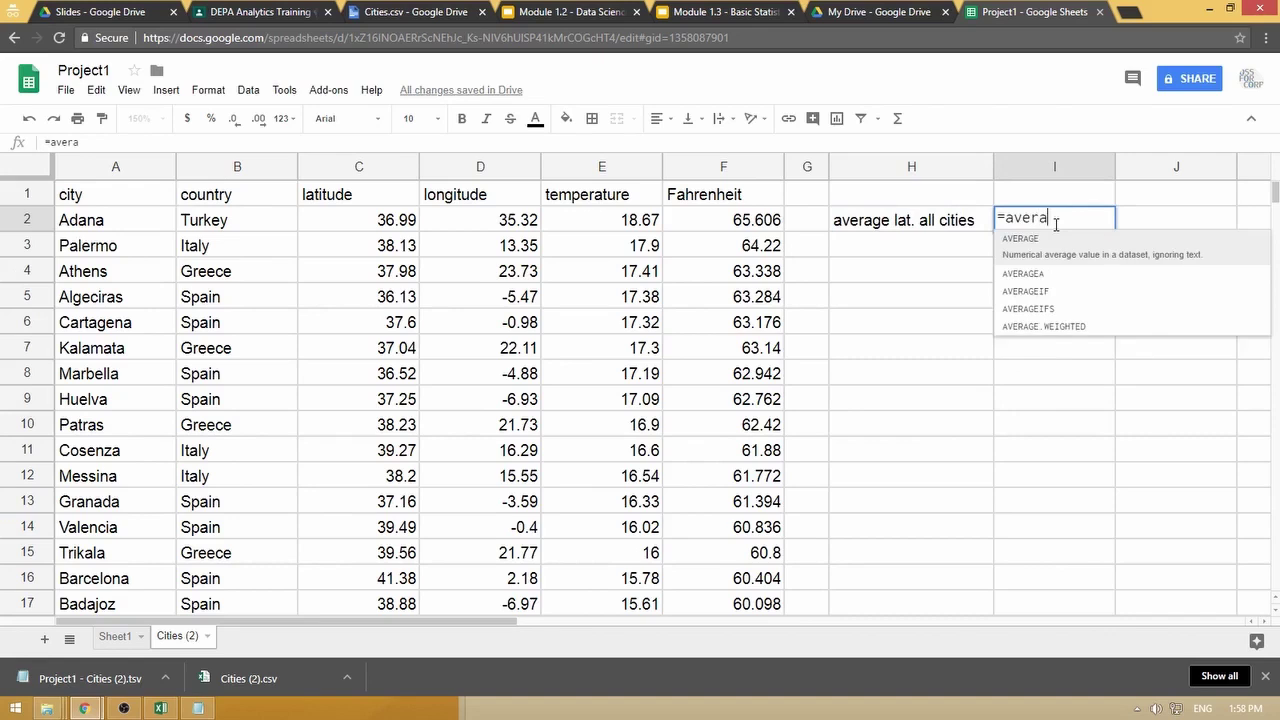
{"action": "key", "text": "Tab"}
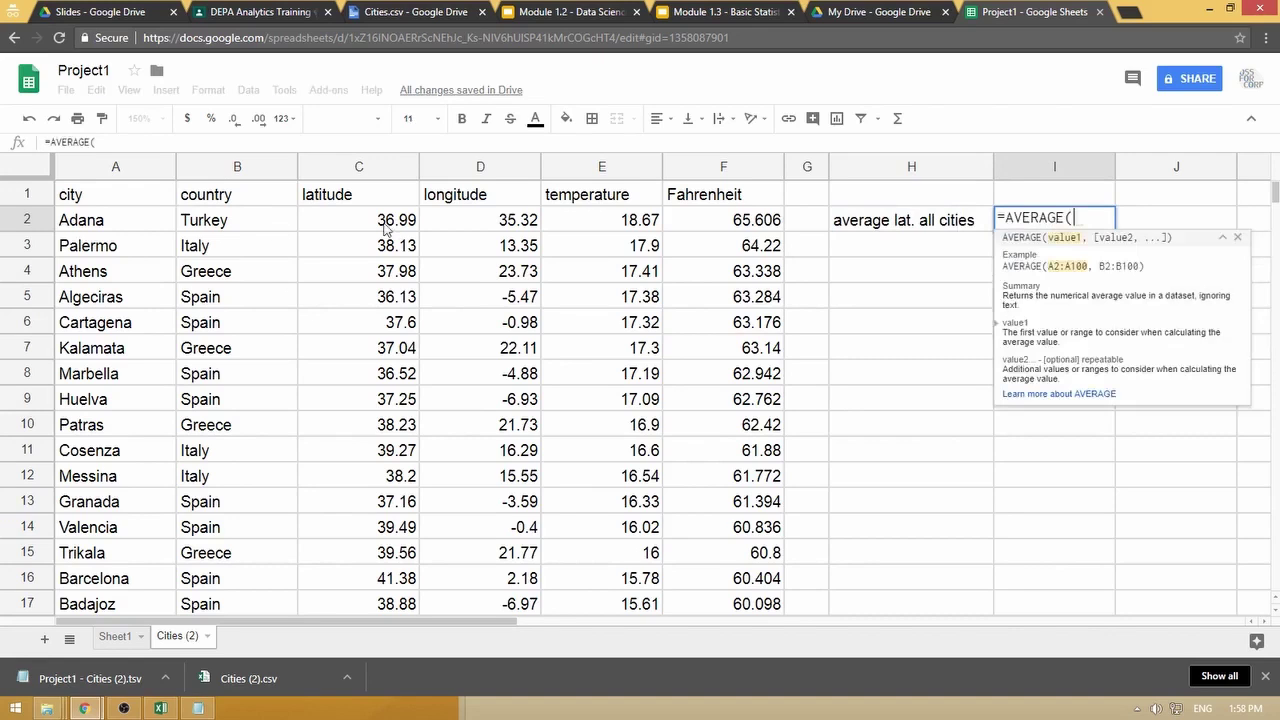
{"action": "left_click", "coordinate": [387, 229]}
{"action": "key", "text": "ctrl+shift+Down"}
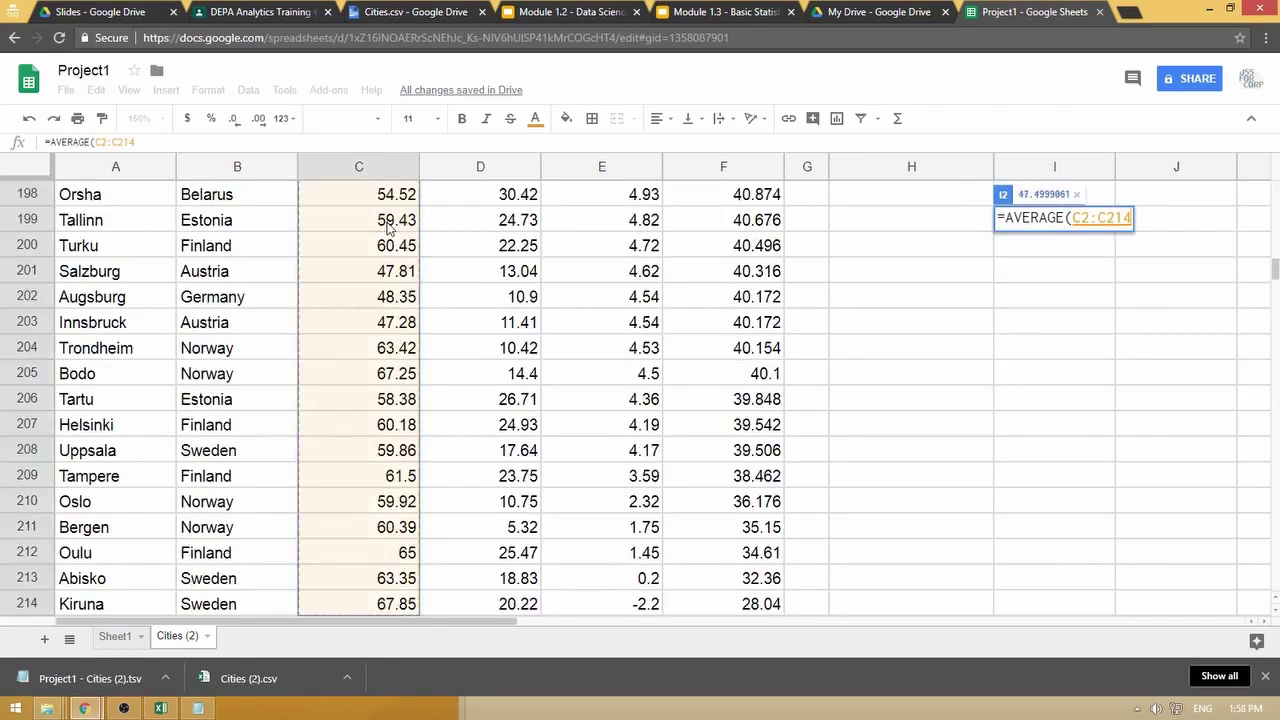
{"action": "key", "text": "Return"}
{"action": "key", "text": "Up"}
{"action": "key", "text": "Up"}
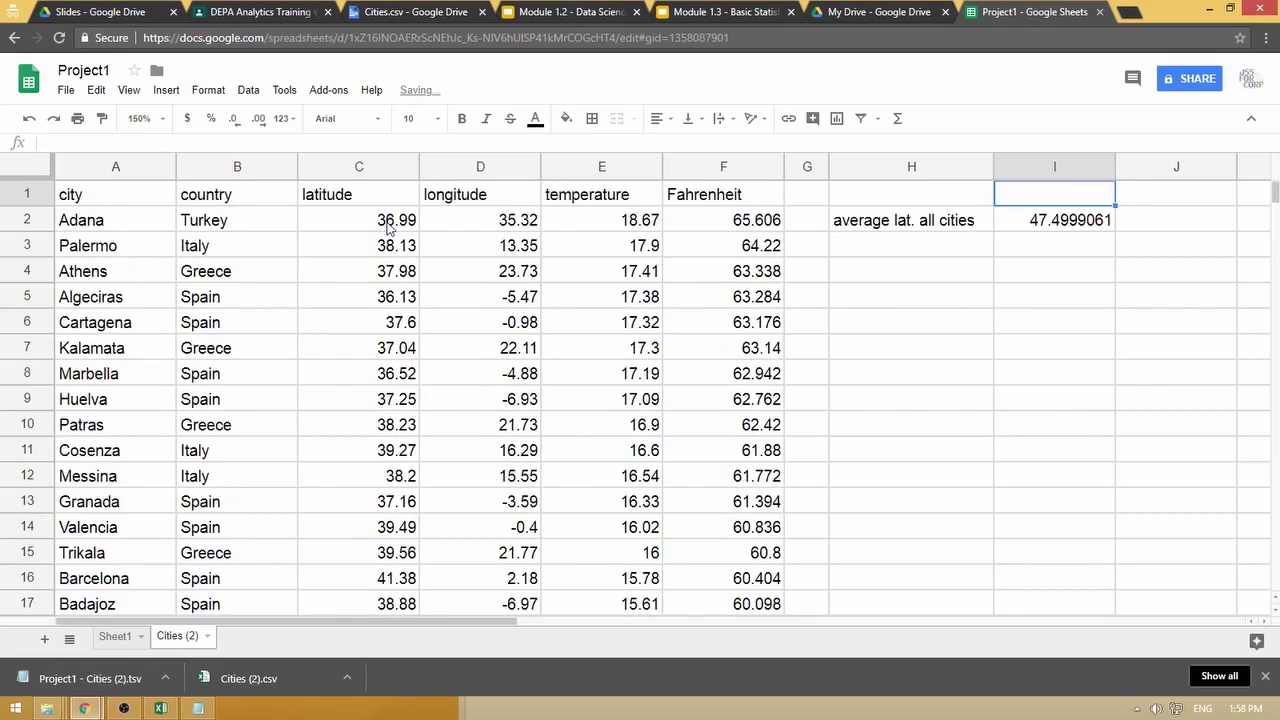
{"action": "double_click", "coordinate": [1057, 220]}
{"action": "key", "text": "Escape"}
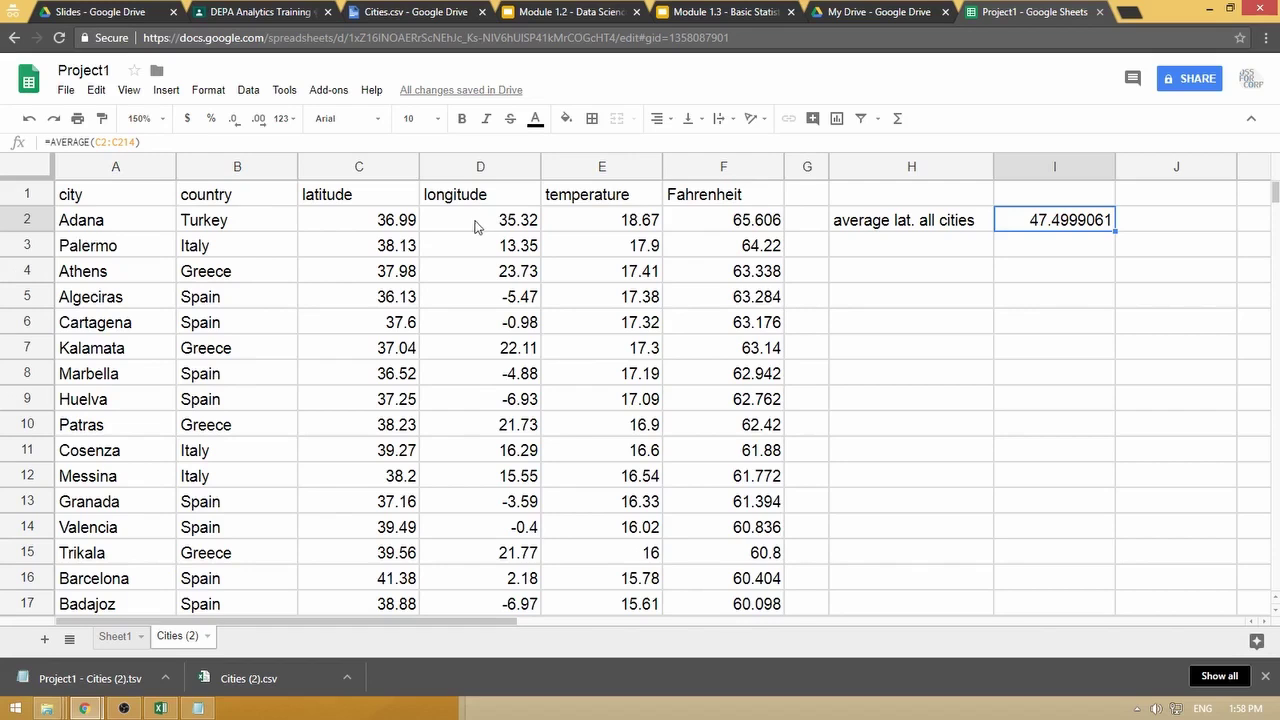
Step: Select the latitude values C2:C214, magnify the screen, and change the selection's quick summary to Avg
{"action": "left_click", "coordinate": [392, 228]}
{"action": "key", "text": "ctrl+shift+Down"}
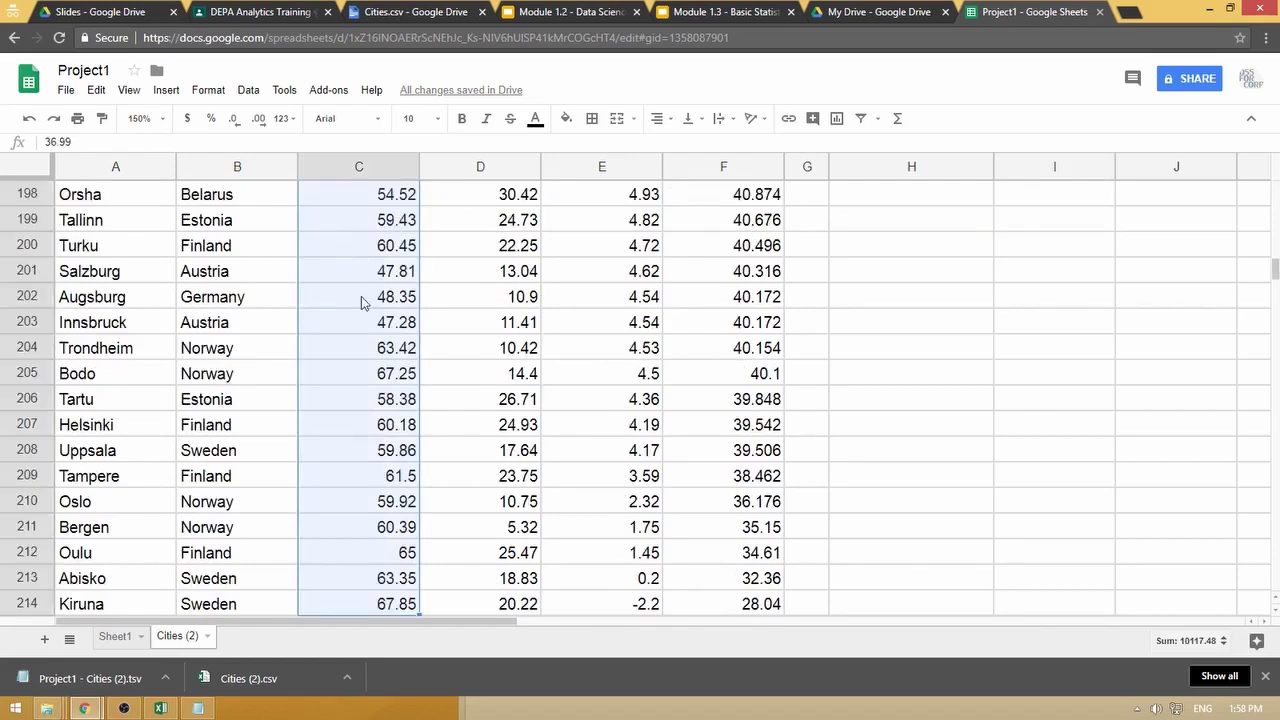
{"action": "scroll", "coordinate": [366, 305], "scroll_direction": "up", "scroll_amount": 5}
{"action": "scroll", "coordinate": [366, 305], "scroll_direction": "up", "scroll_amount": 20}
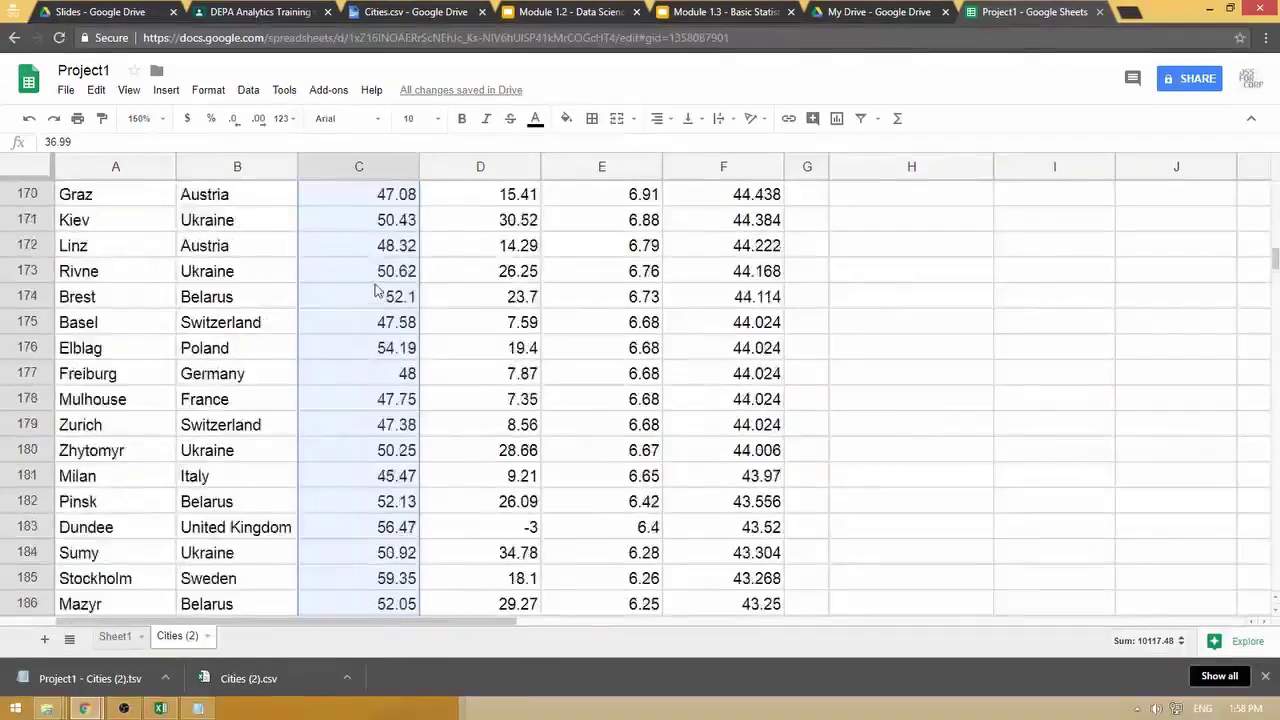
{"action": "scroll", "coordinate": [406, 264], "scroll_direction": "up", "scroll_amount": 12}
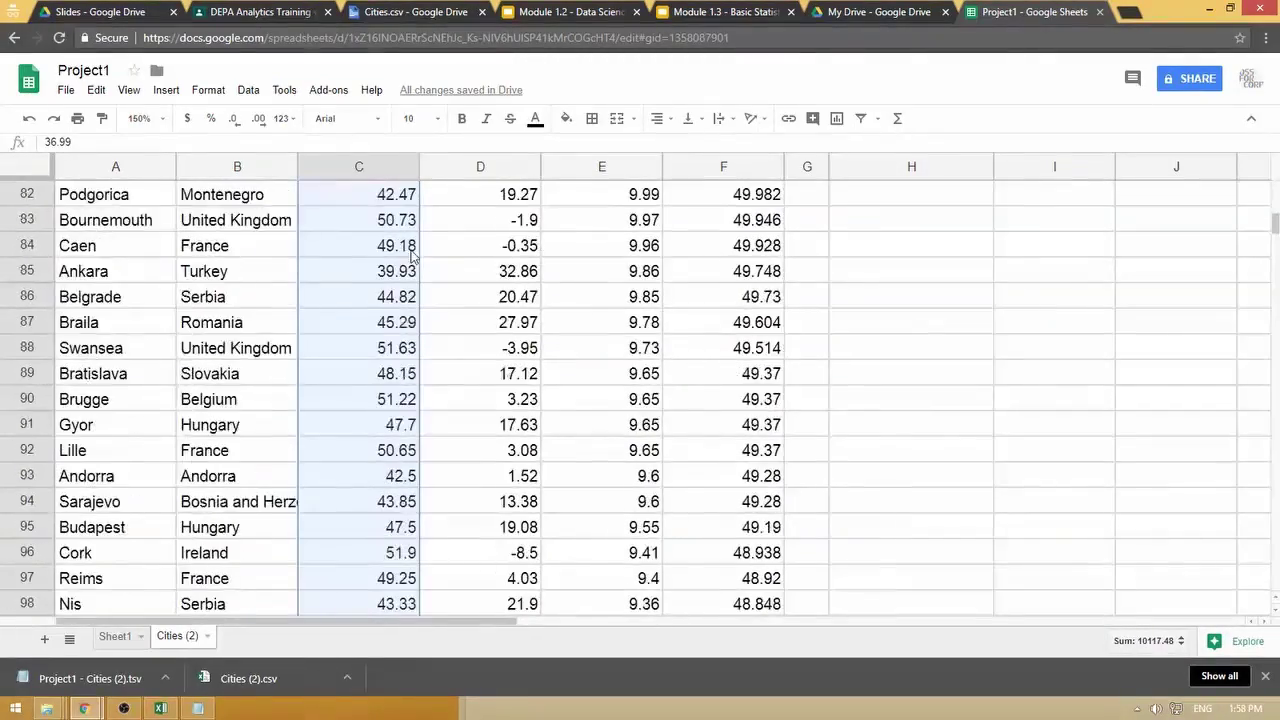
{"action": "key", "text": "super+c"}
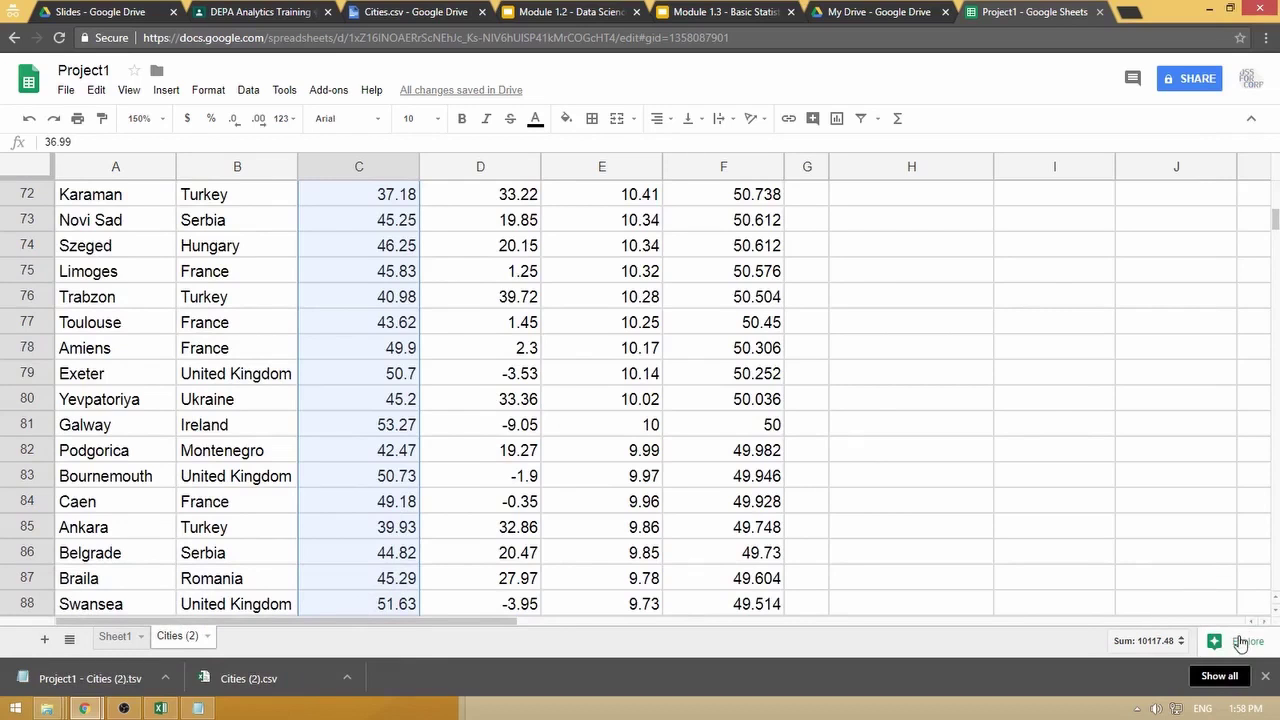
{"action": "key", "text": "super+plus"}
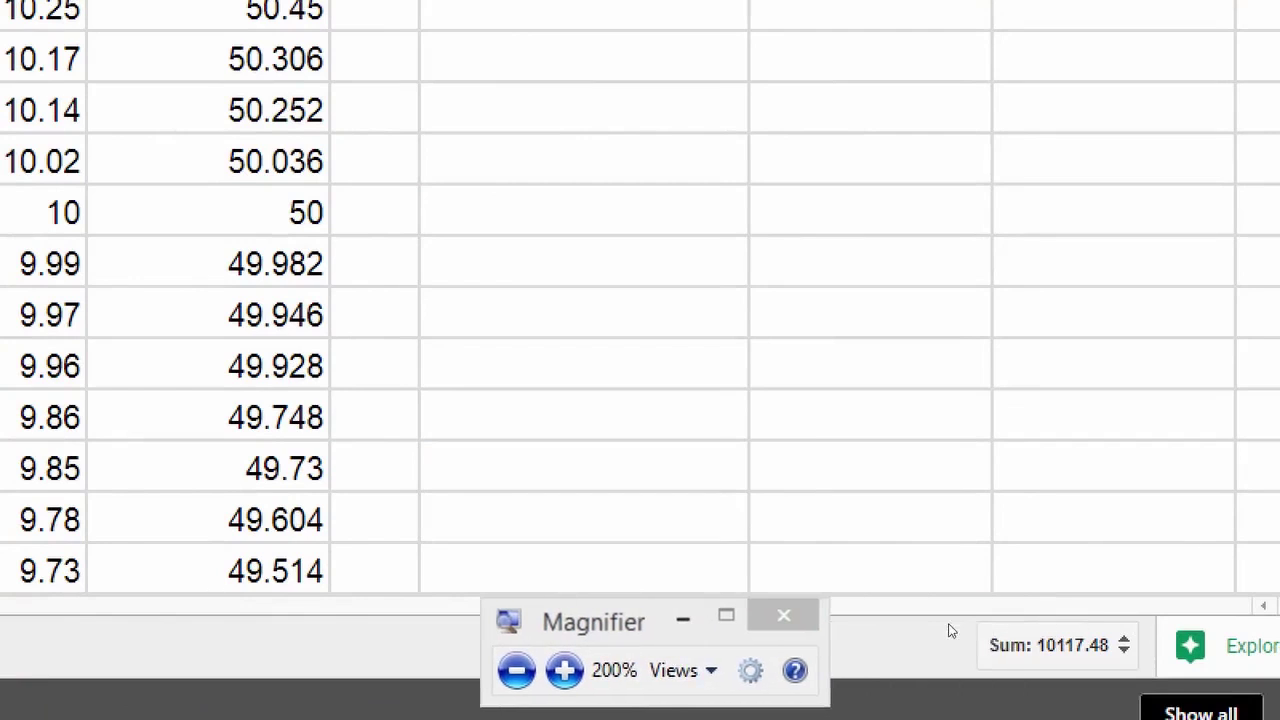
{"action": "left_click", "coordinate": [1060, 645]}
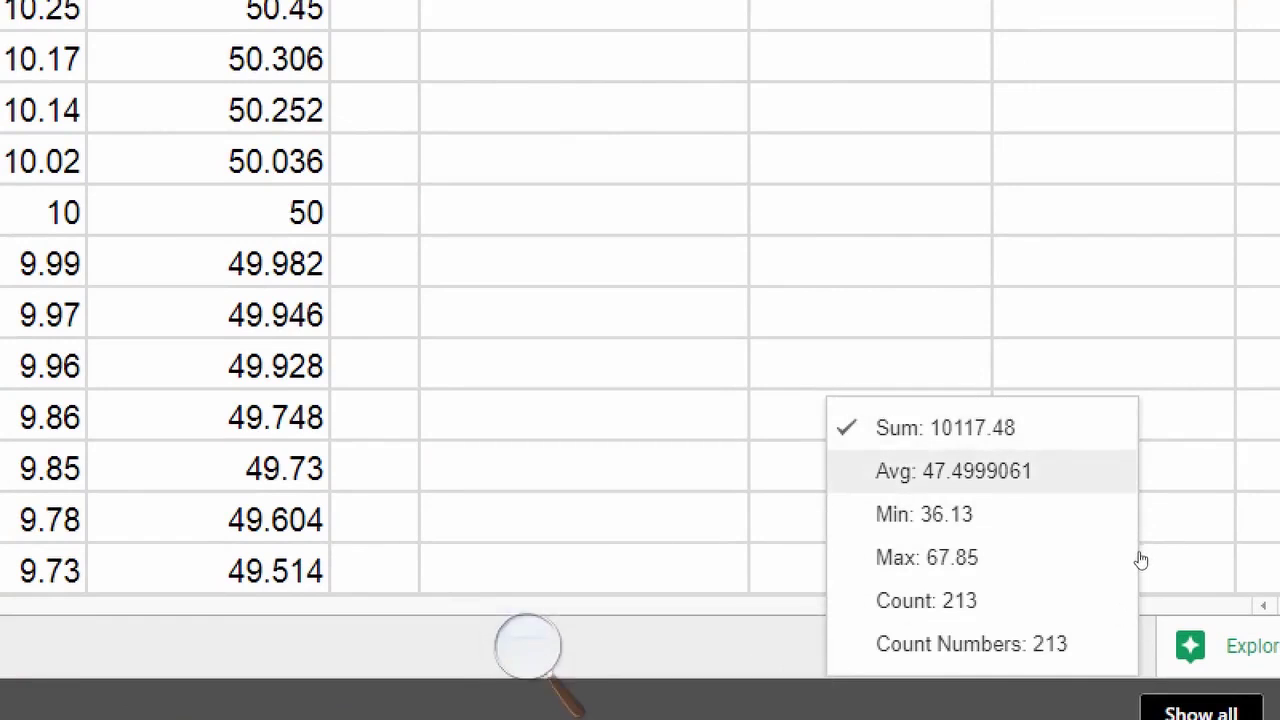
{"action": "key", "text": "Return"}
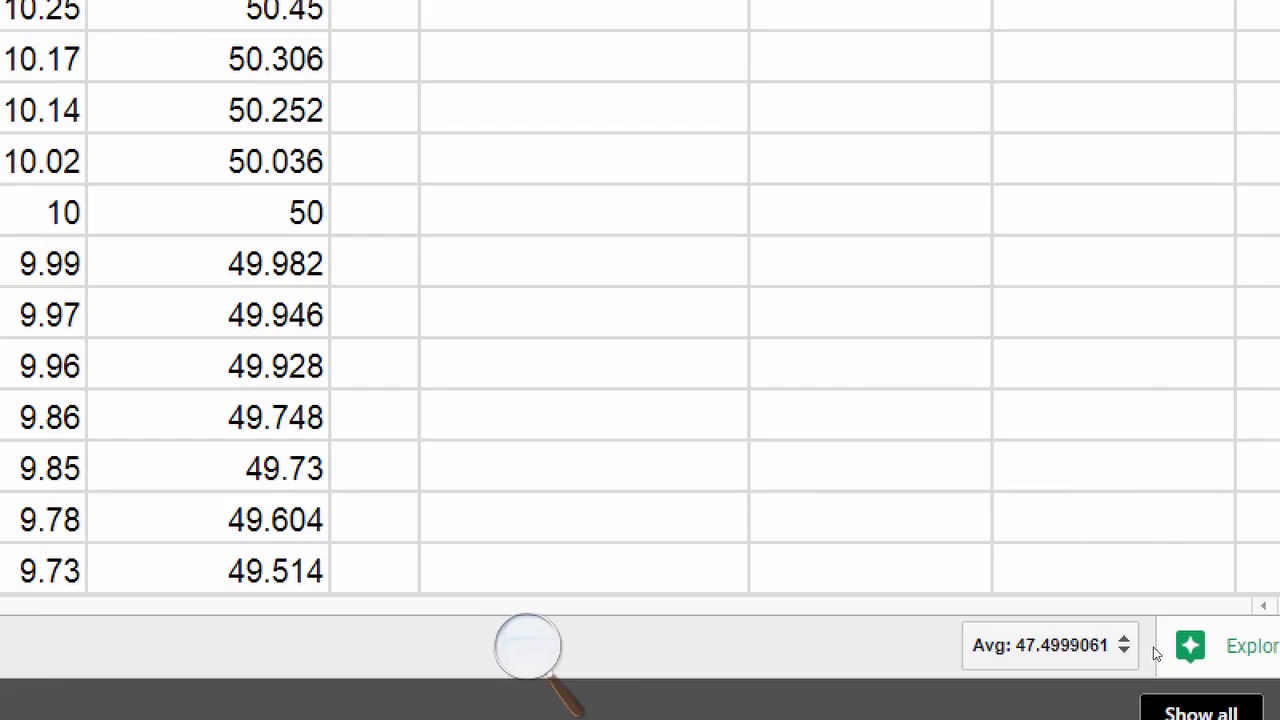
Step: Switch to the slide presentation, read the Exercise 2 questions in full-screen view, and return to the spreadsheet
{"action": "key", "text": "alt+Tab"}
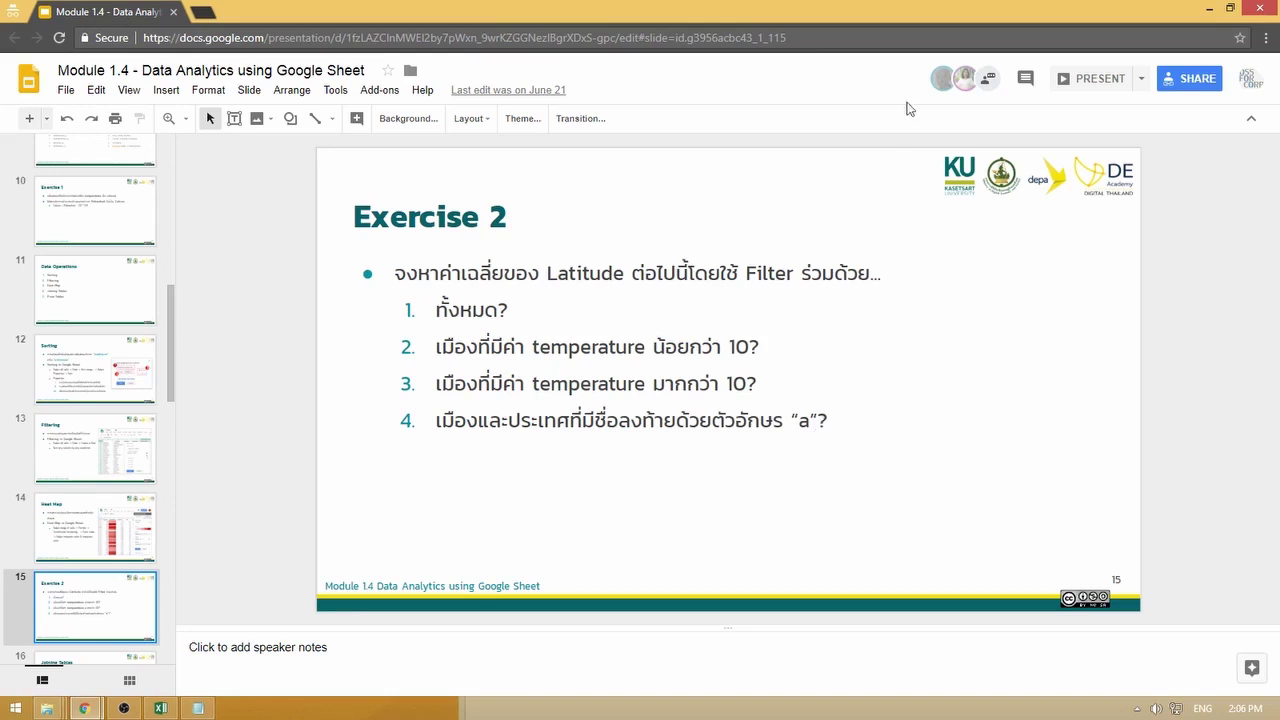
{"action": "left_click", "coordinate": [1100, 80]}
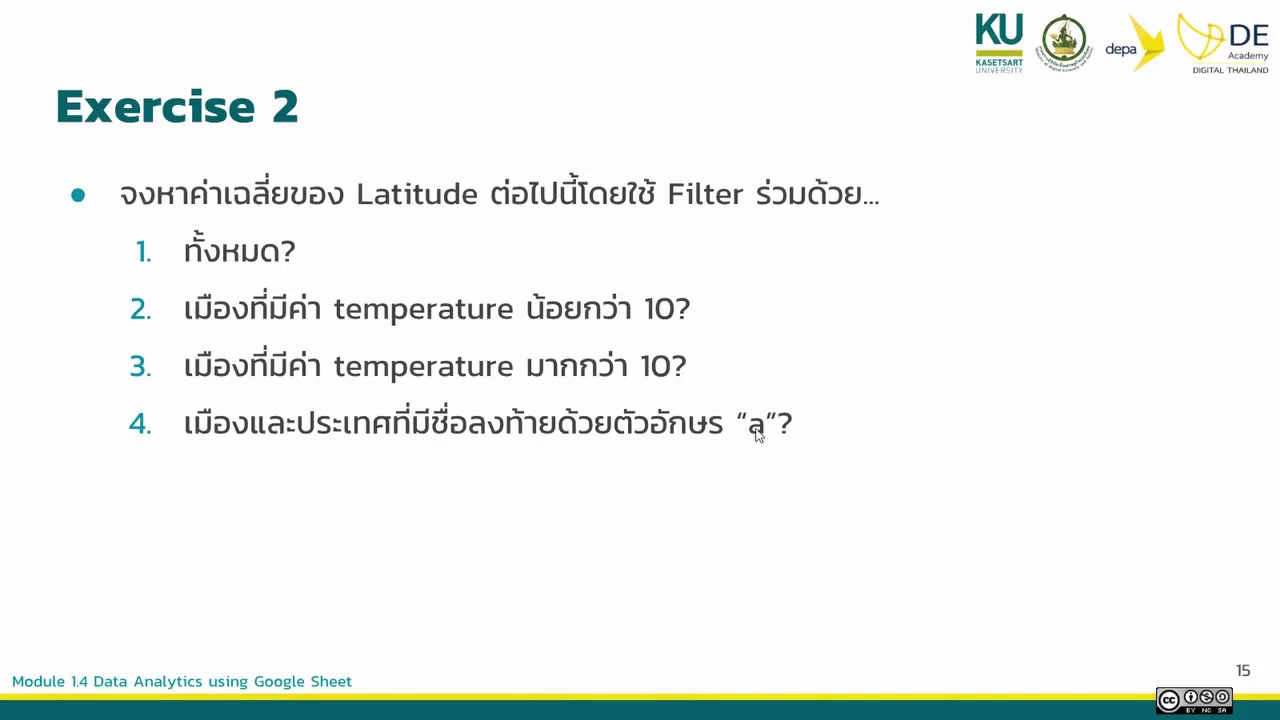
{"action": "key", "text": "Escape"}
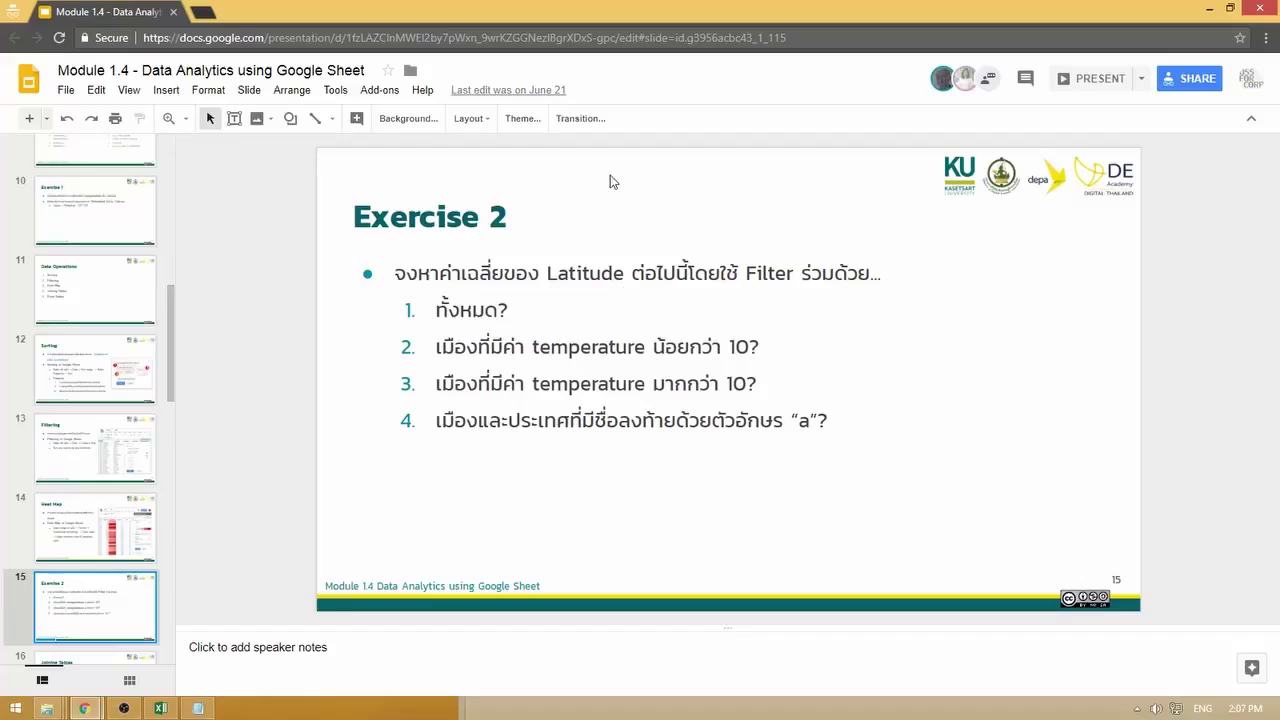
{"action": "key", "text": "alt+Tab"}
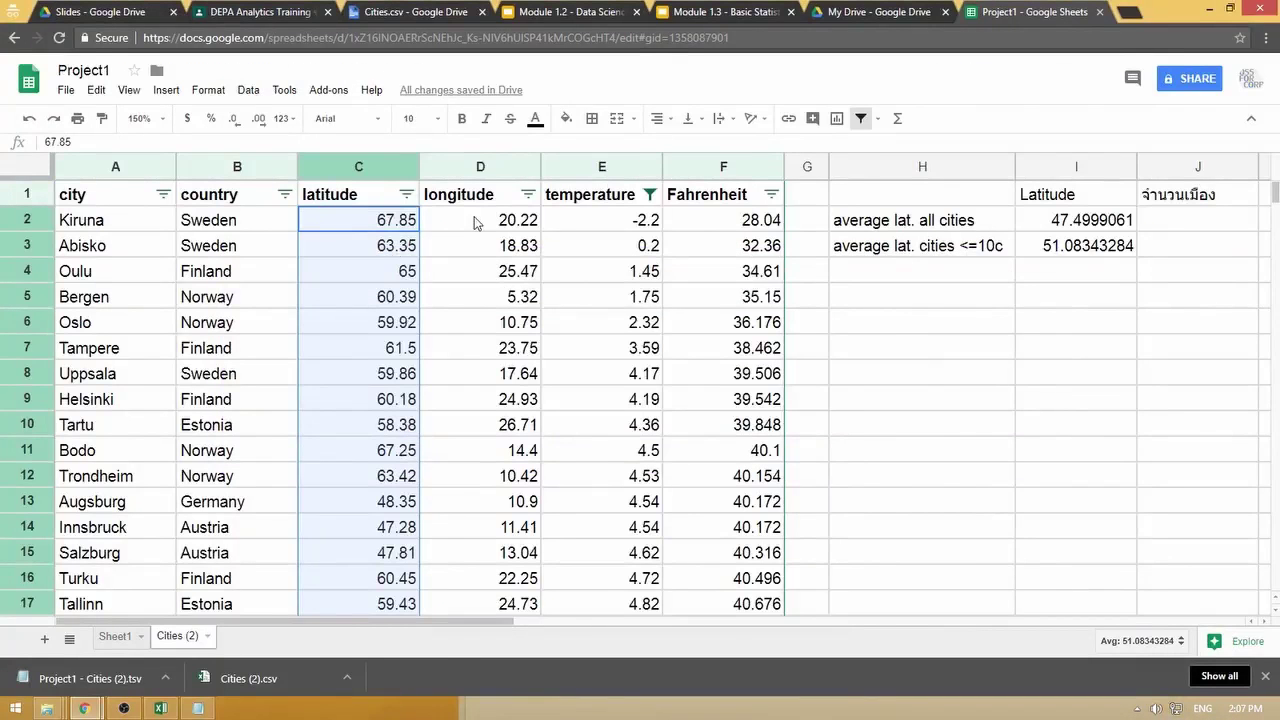
Step: Clear the temperature column's filter by changing its condition to None and applying it
{"action": "left_click", "coordinate": [649, 195]}
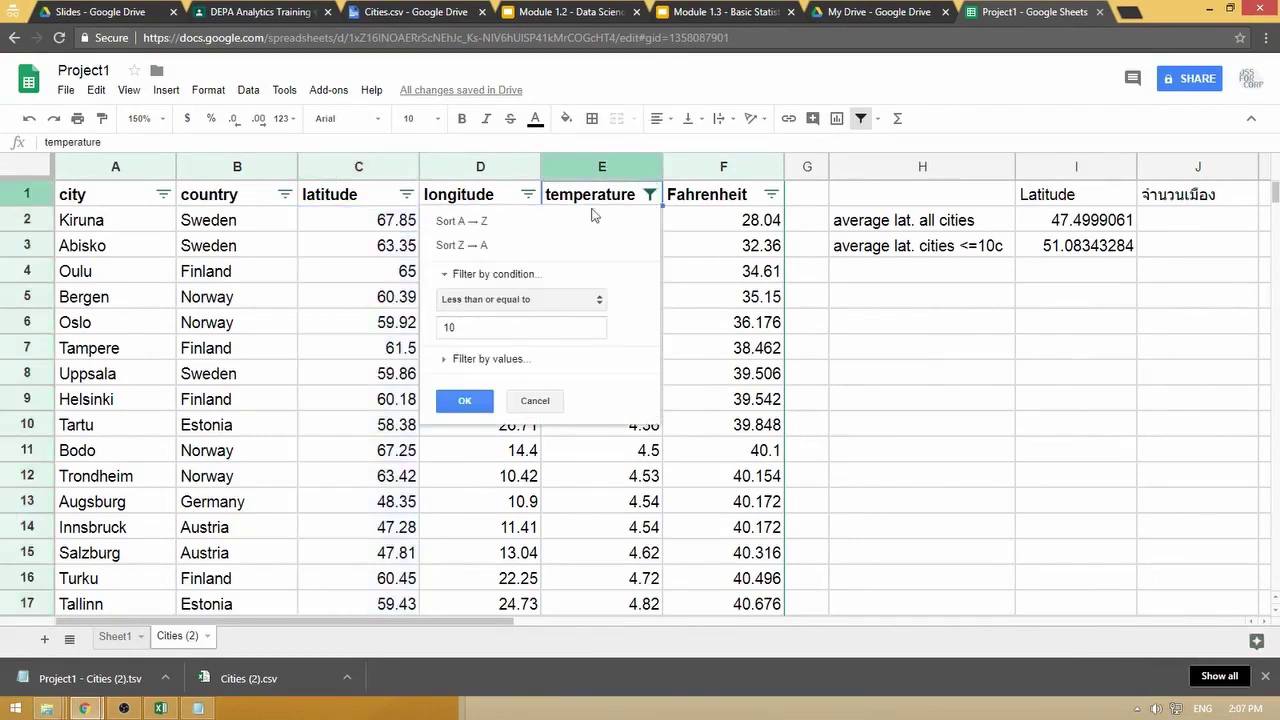
{"action": "left_click", "coordinate": [505, 275]}
{"action": "left_click", "coordinate": [505, 275]}
{"action": "left_click", "coordinate": [520, 299]}
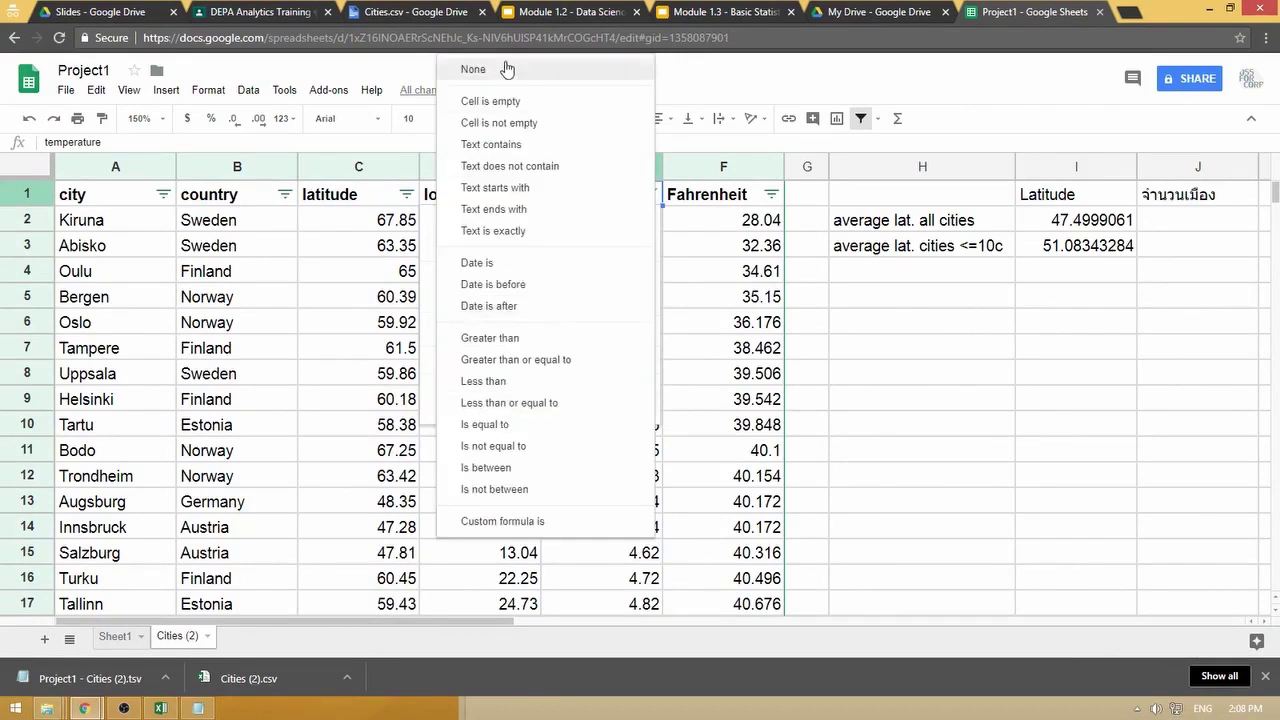
{"action": "left_click", "coordinate": [500, 69]}
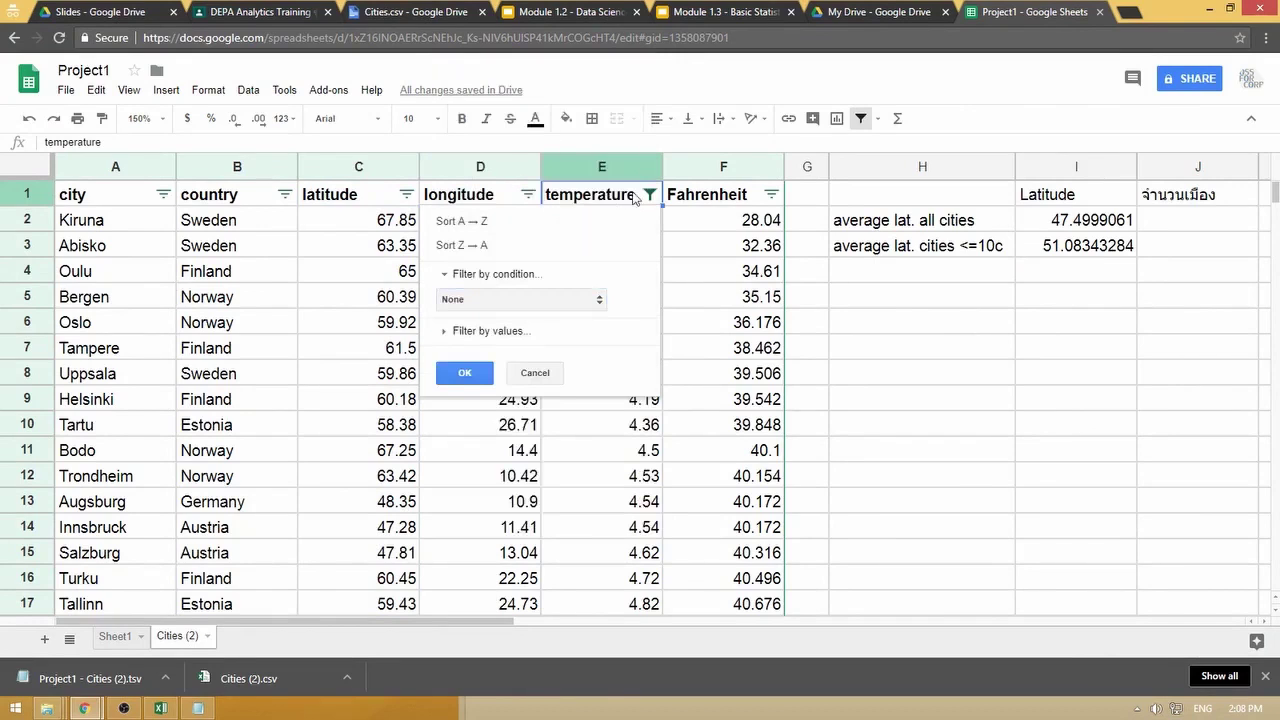
{"action": "left_click", "coordinate": [465, 373]}
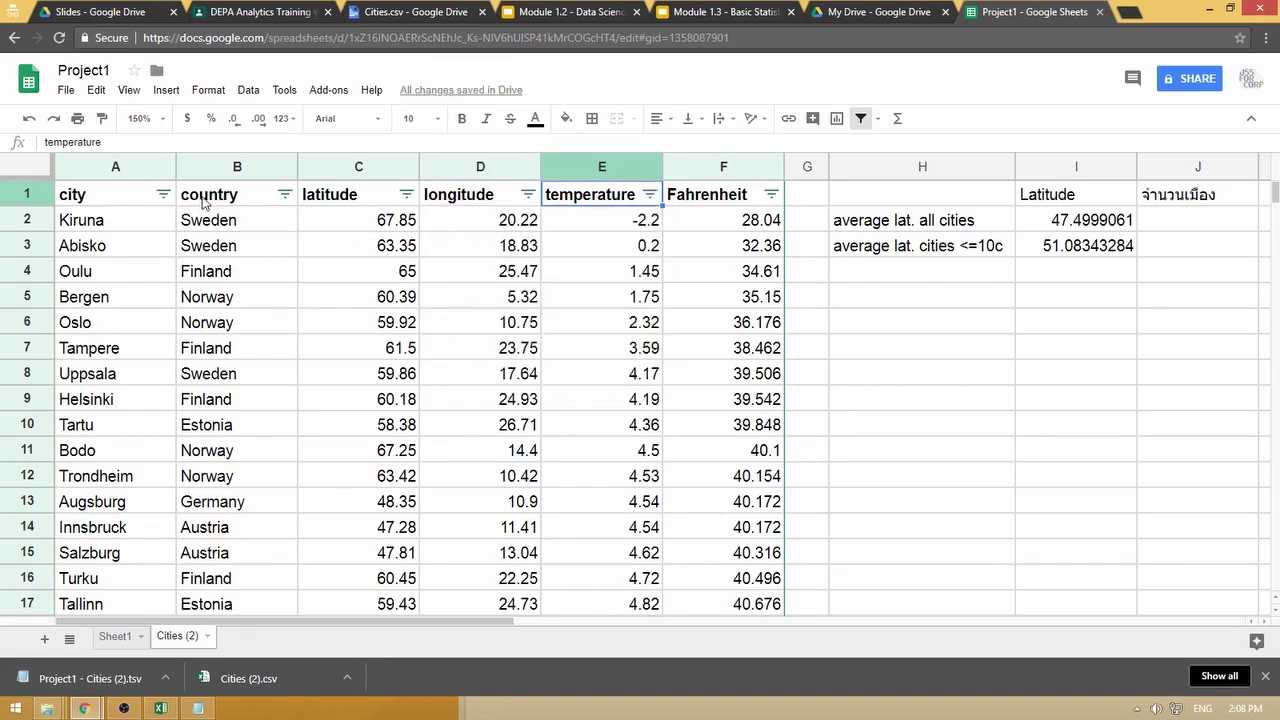
Step: Filter the city column by the condition "Text ends with" using the value "a", magnifying the condition list
{"action": "left_click", "coordinate": [164, 195]}
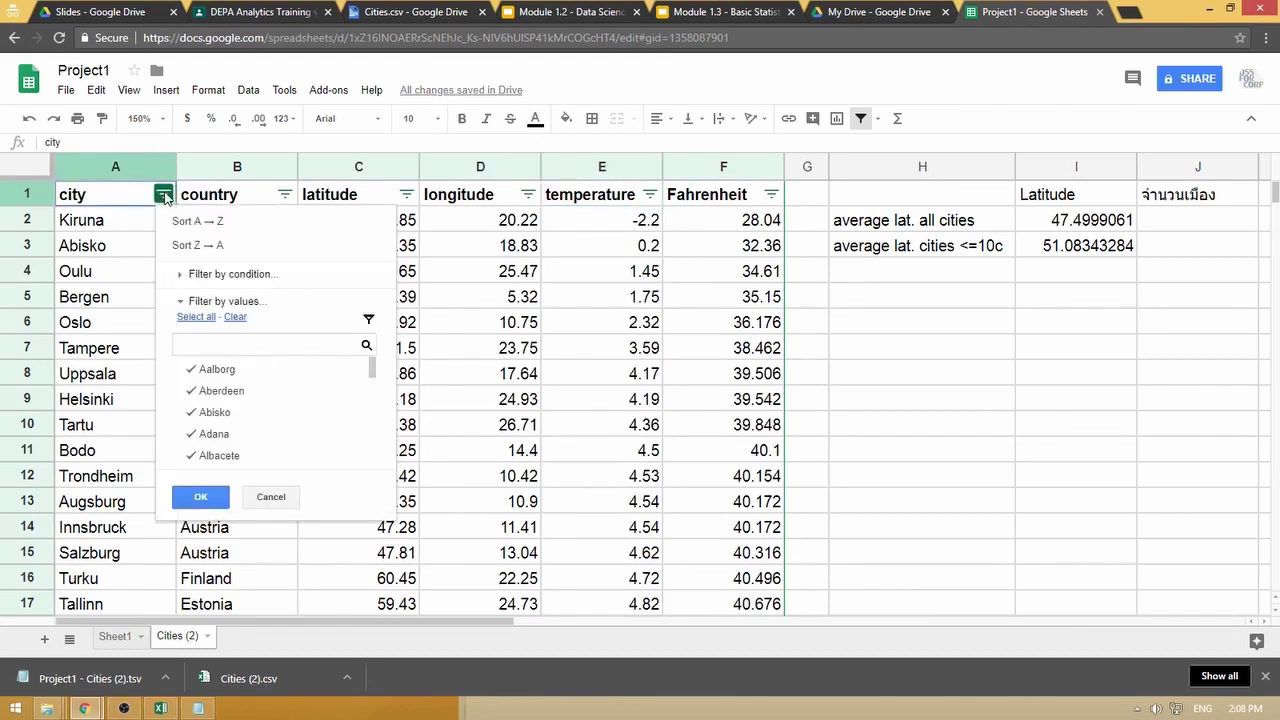
{"action": "left_click", "coordinate": [184, 276]}
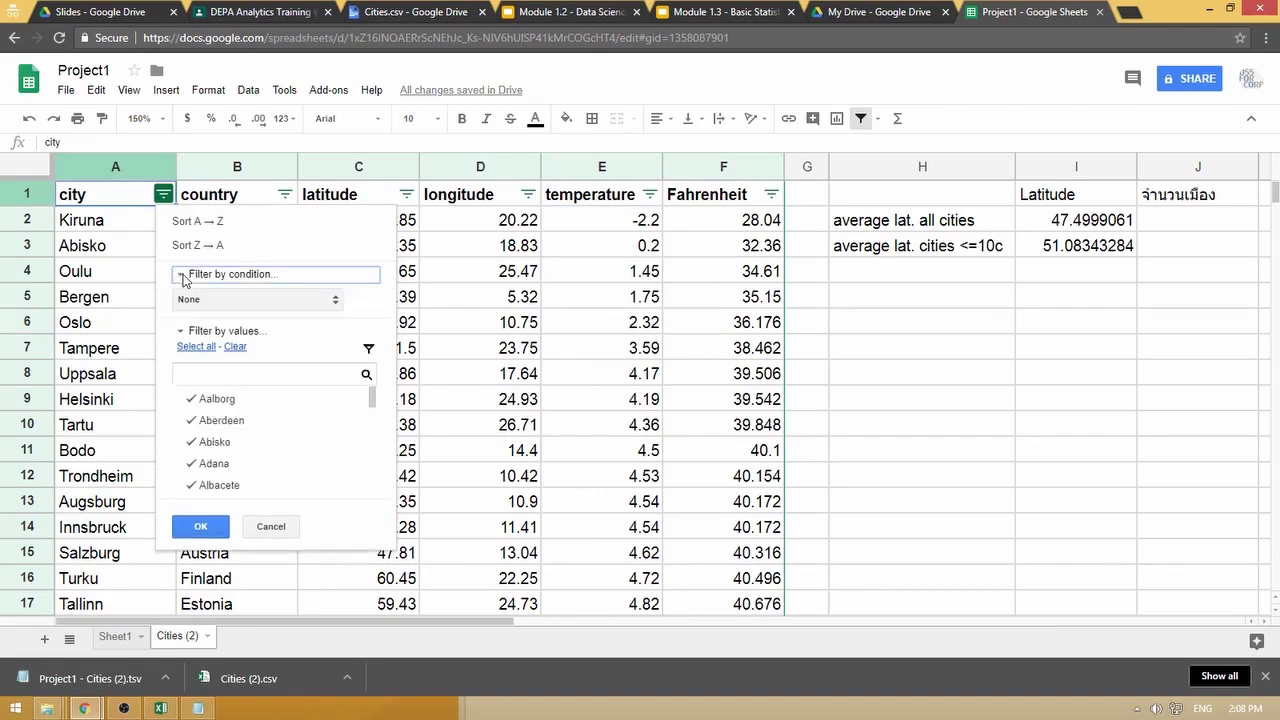
{"action": "left_click", "coordinate": [285, 303]}
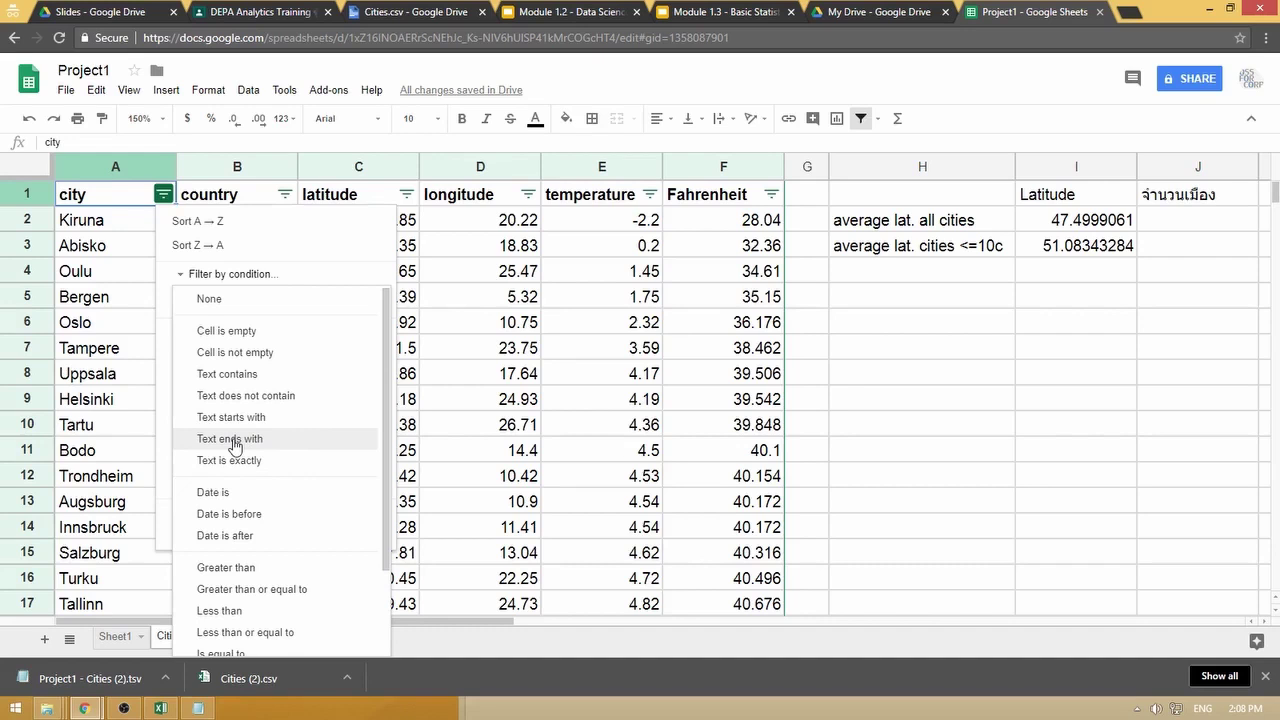
{"action": "key", "text": "super+plus"}
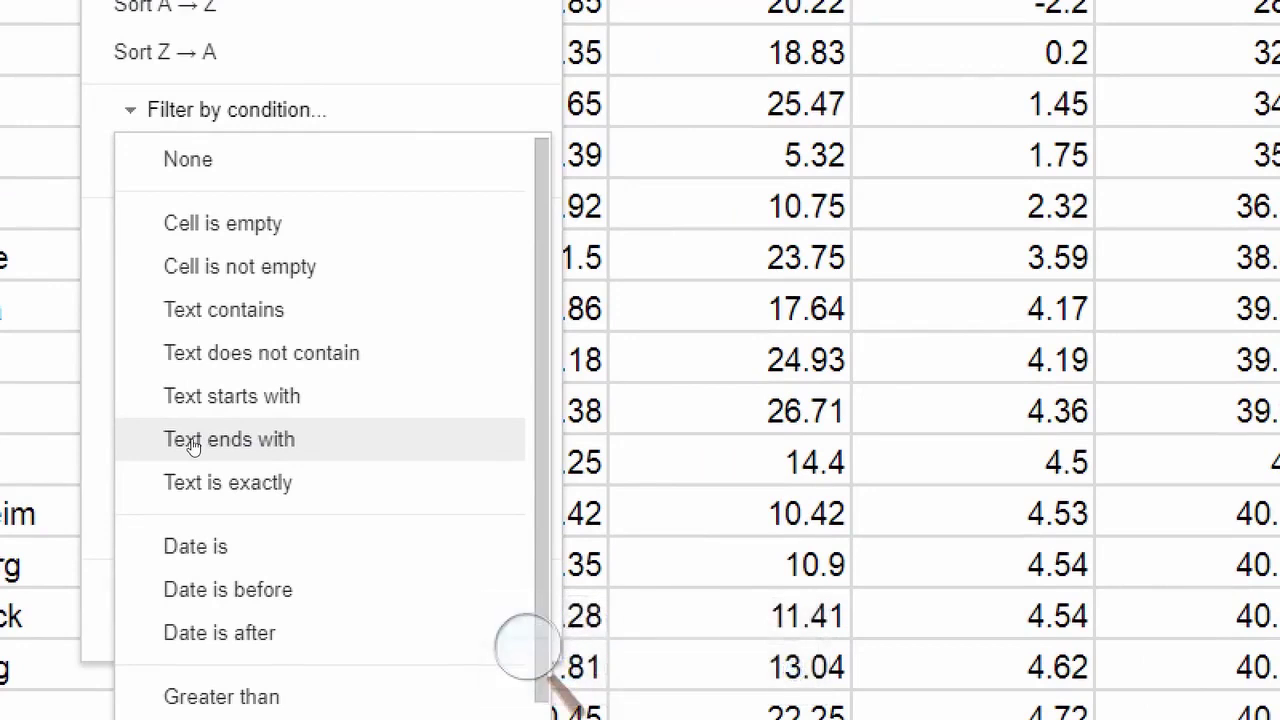
{"action": "left_click", "coordinate": [193, 442]}
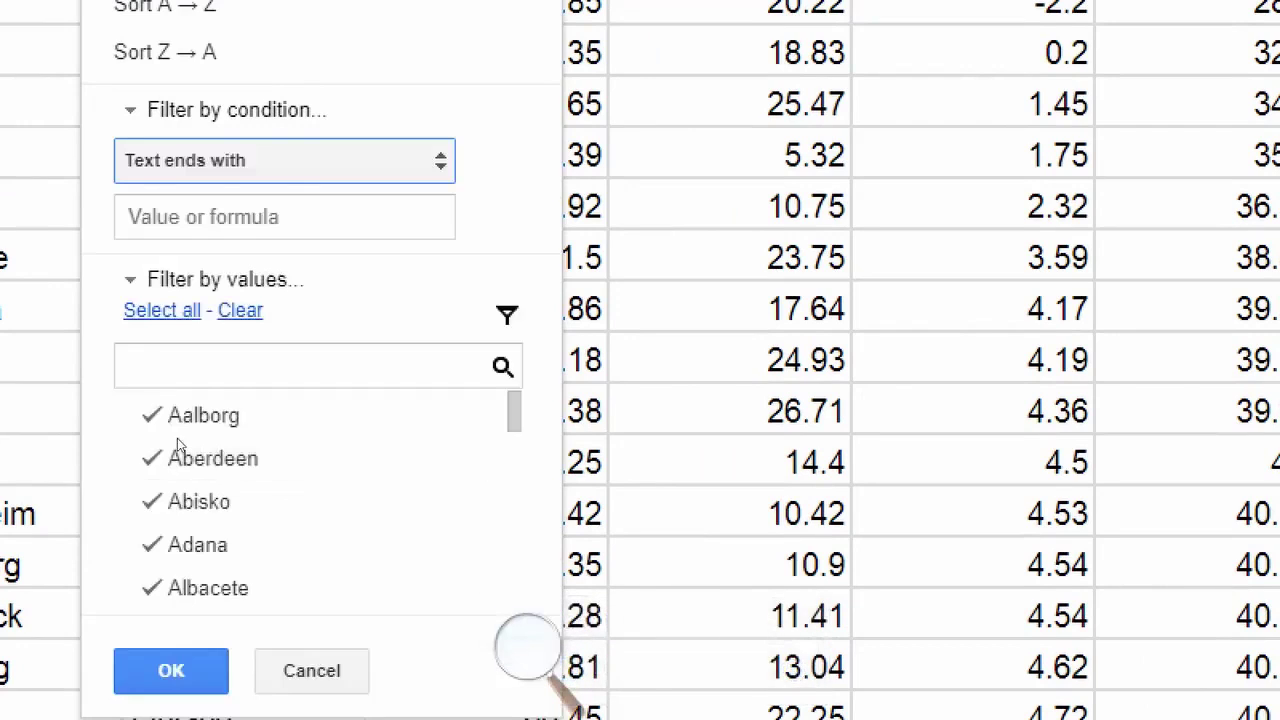
{"action": "key", "text": "Tab"}
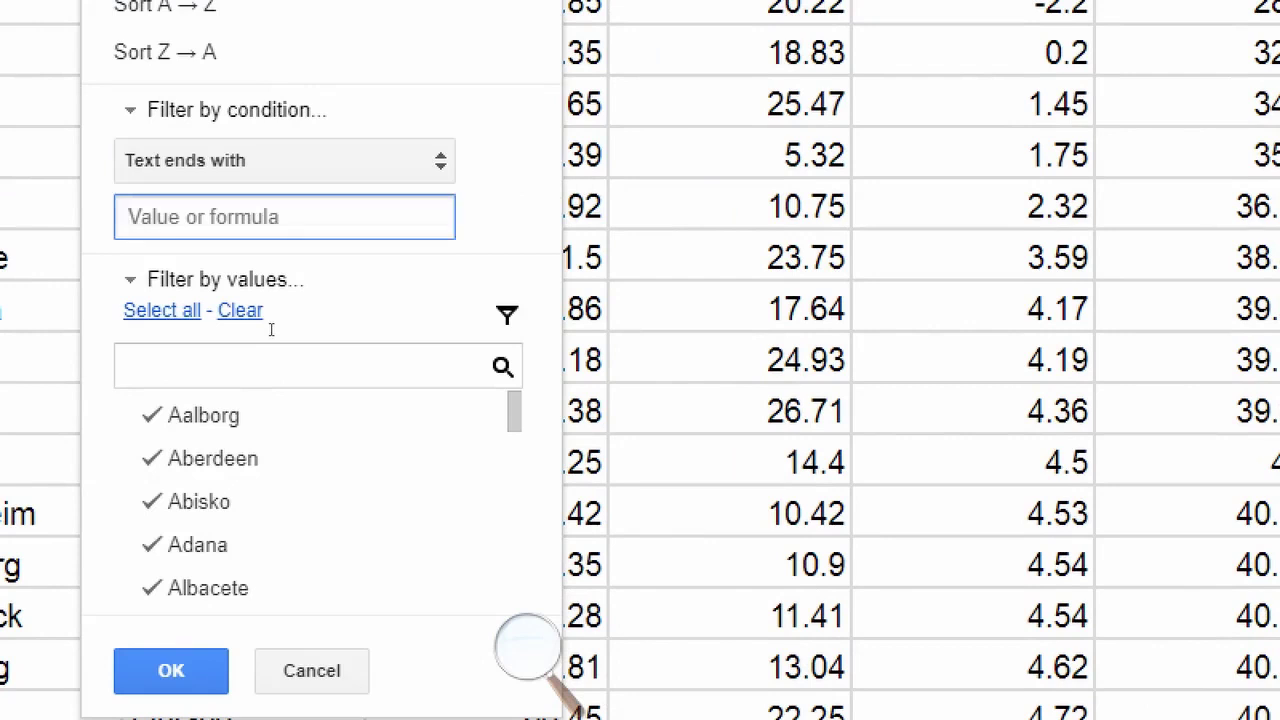
{"action": "type", "text": "a"}
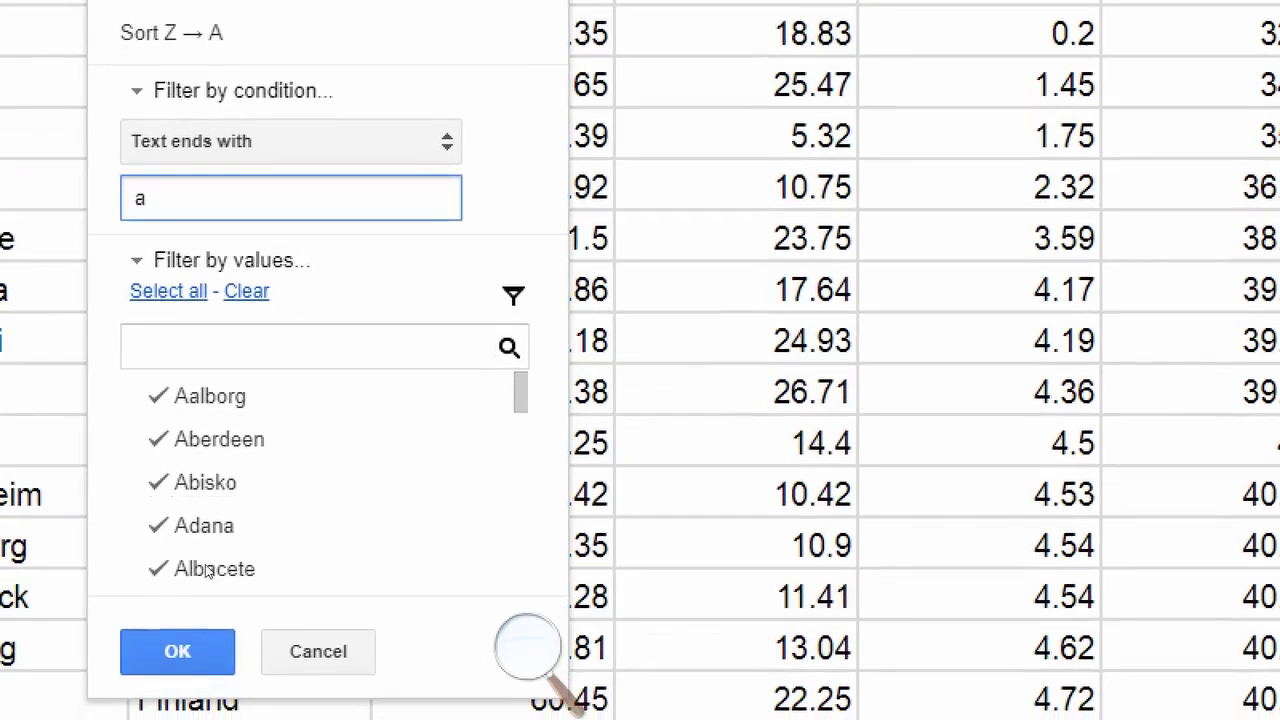
{"action": "key", "text": "Return"}
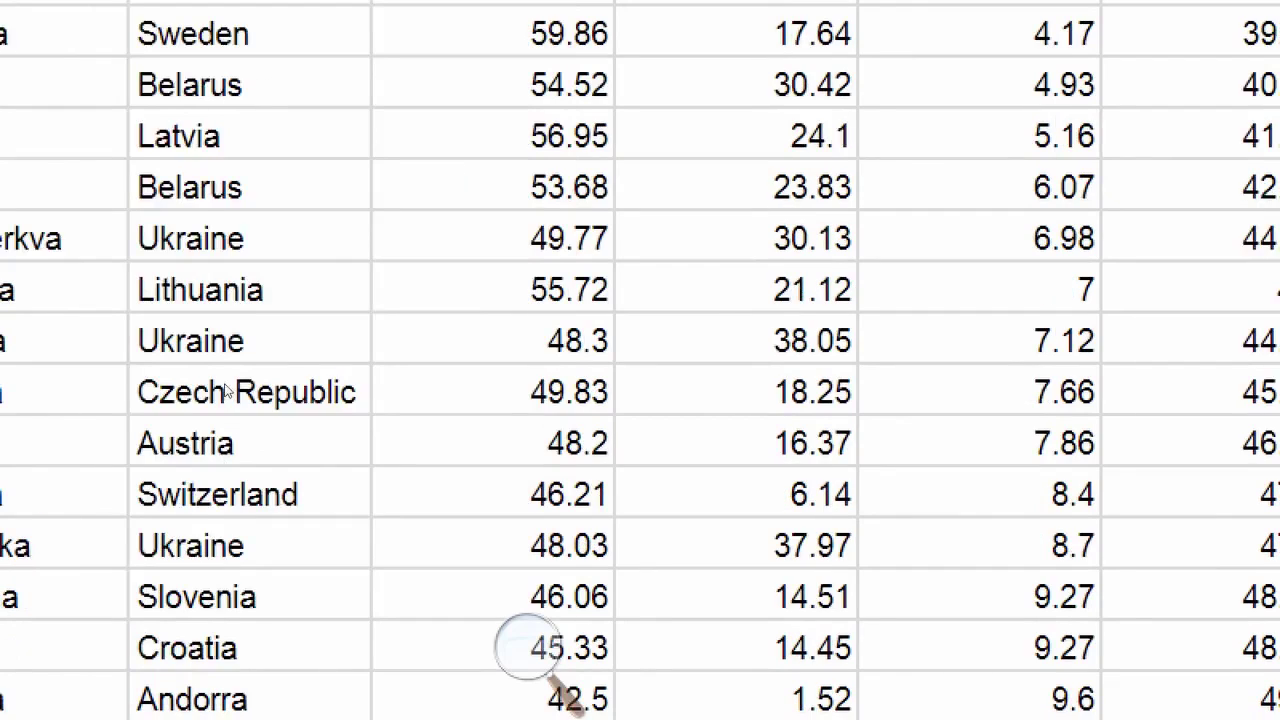